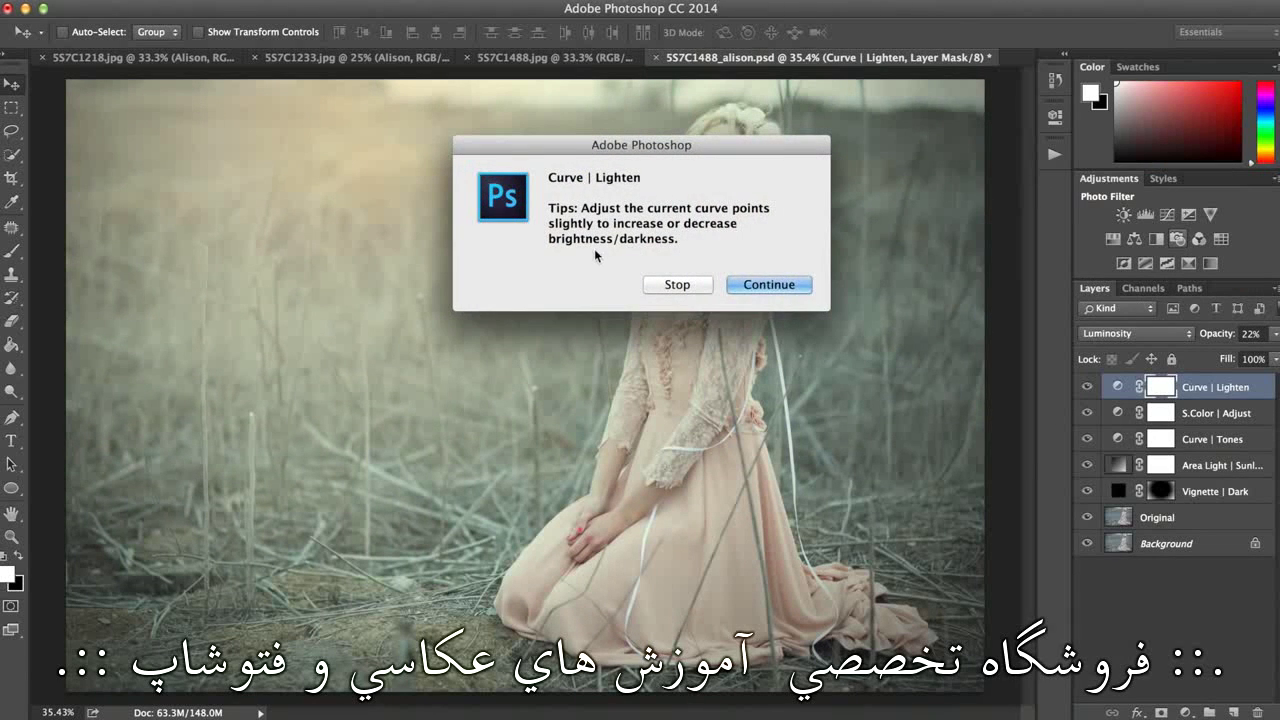
Step: Continue to the Curve | Lighten adjustment and reshape the RGB curve, moving its lower point to input 62, output 53 and raising its upper point
click(768, 285)
drag(495, 103, 988, 116)
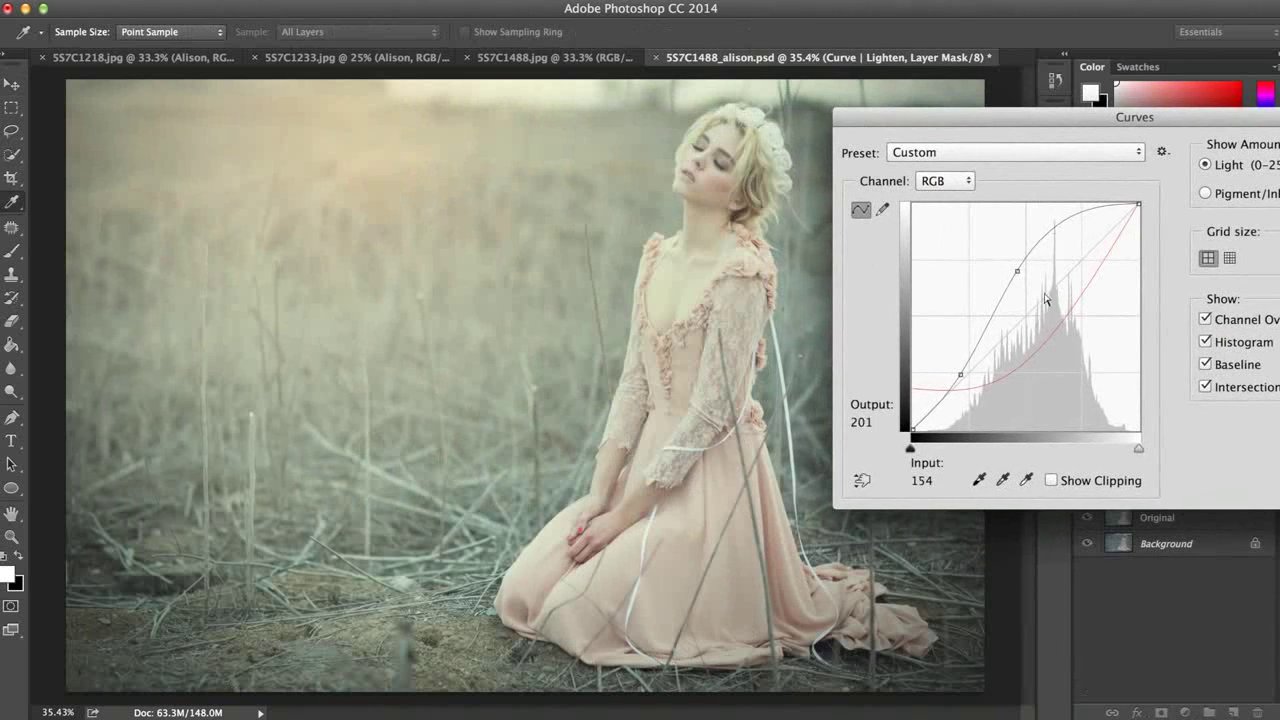
drag(1017, 270, 1054, 237)
drag(961, 370, 968, 382)
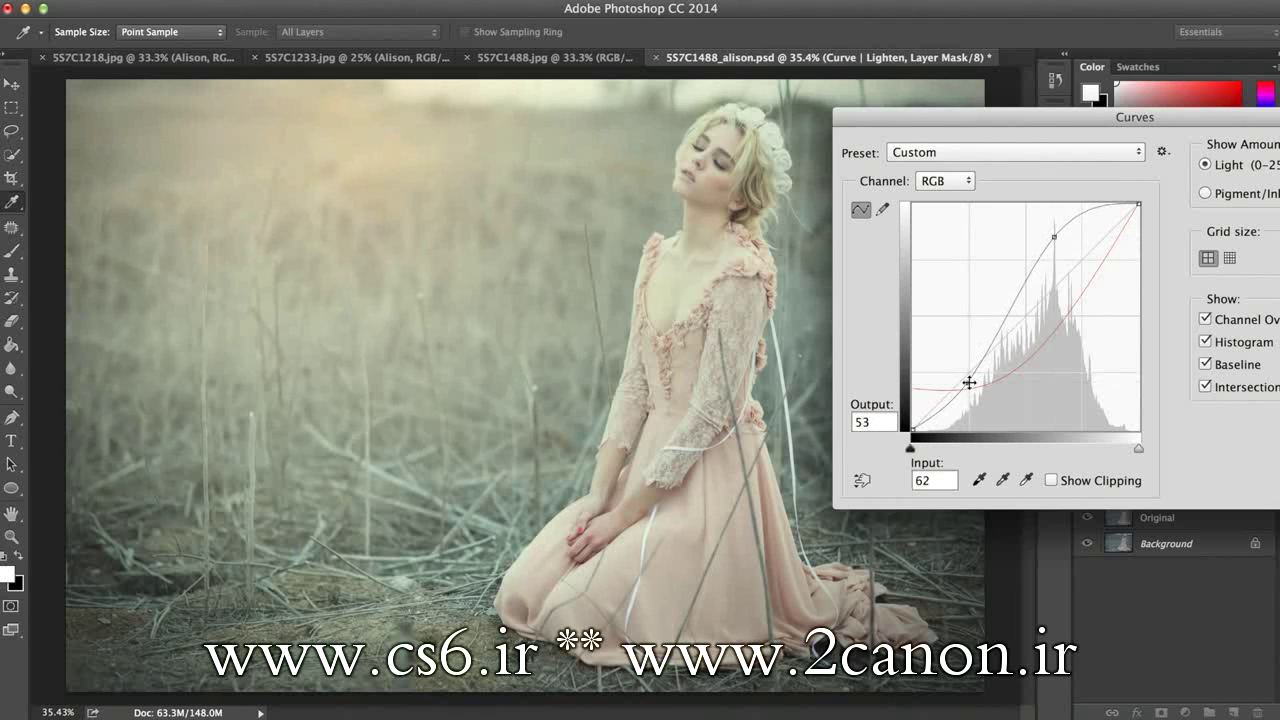
Step: Move the red channel's midtone curve point to input 125, output 76 and apply the curve adjustment
click(948, 183)
click(943, 197)
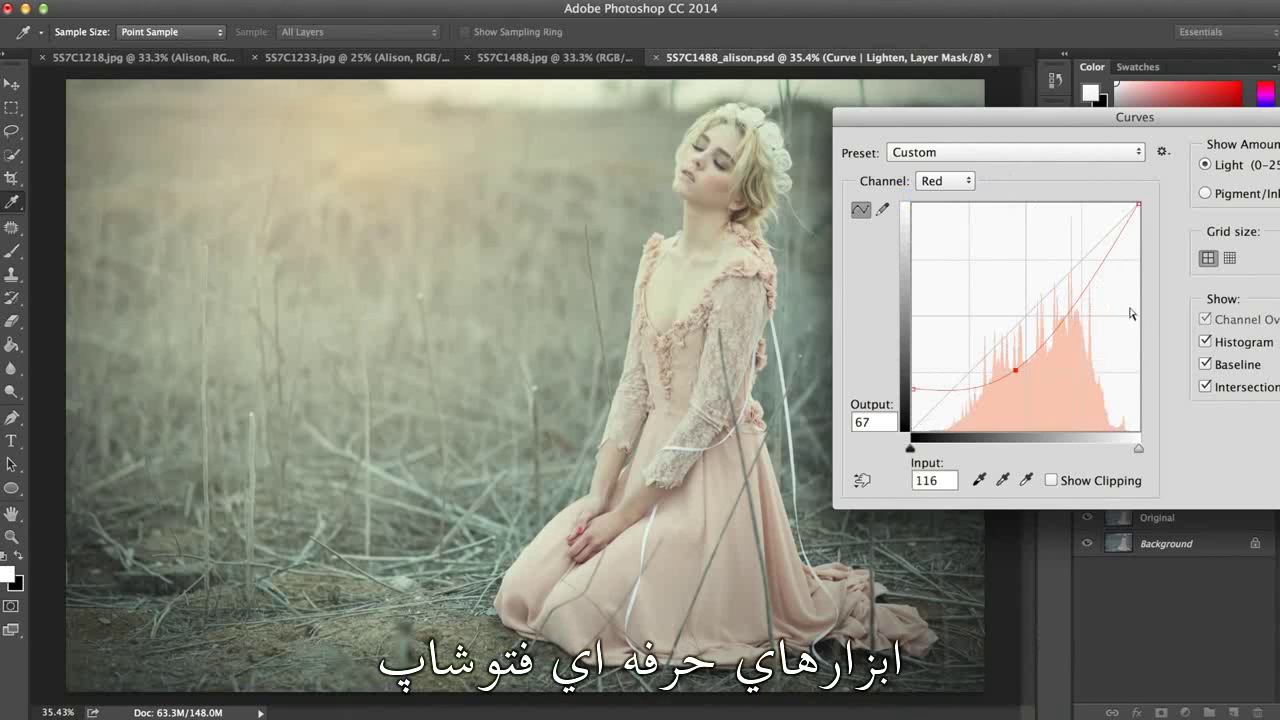
click(1015, 360)
mouse_move(1015, 360)
mouse_down()
mouse_move(1003, 310)
mouse_move(1023, 362)
mouse_up()
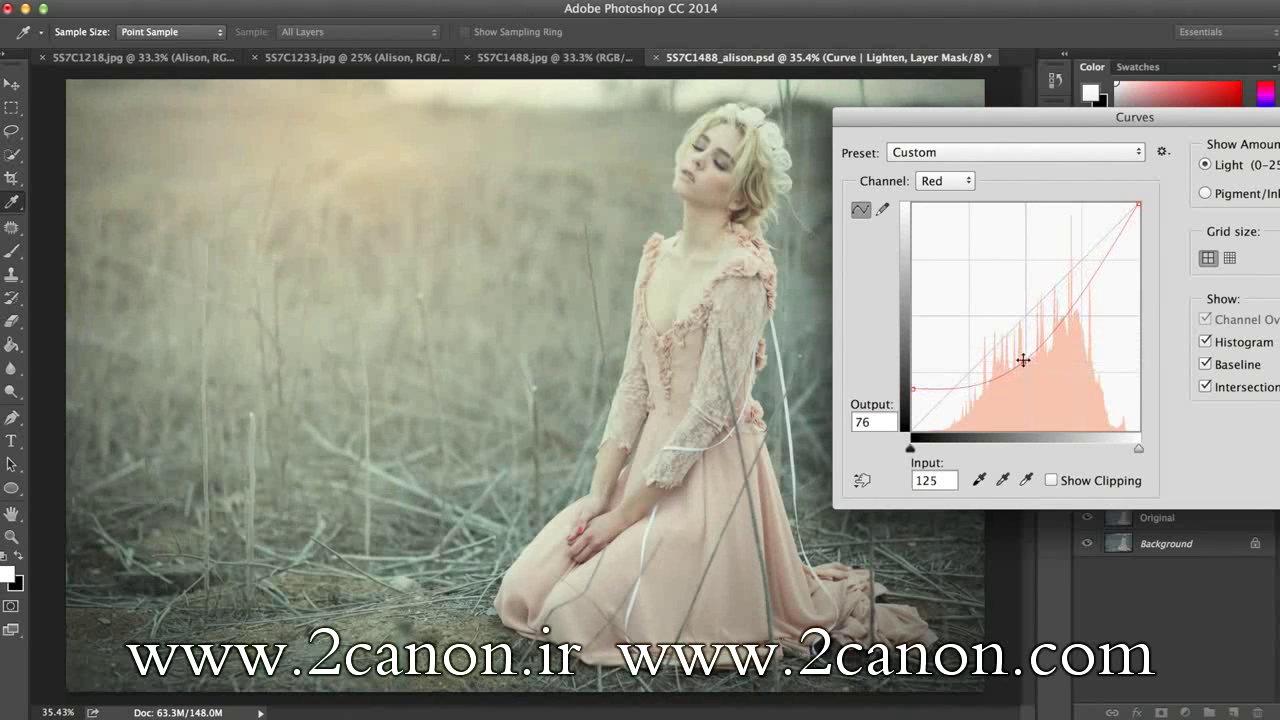
click(936, 182)
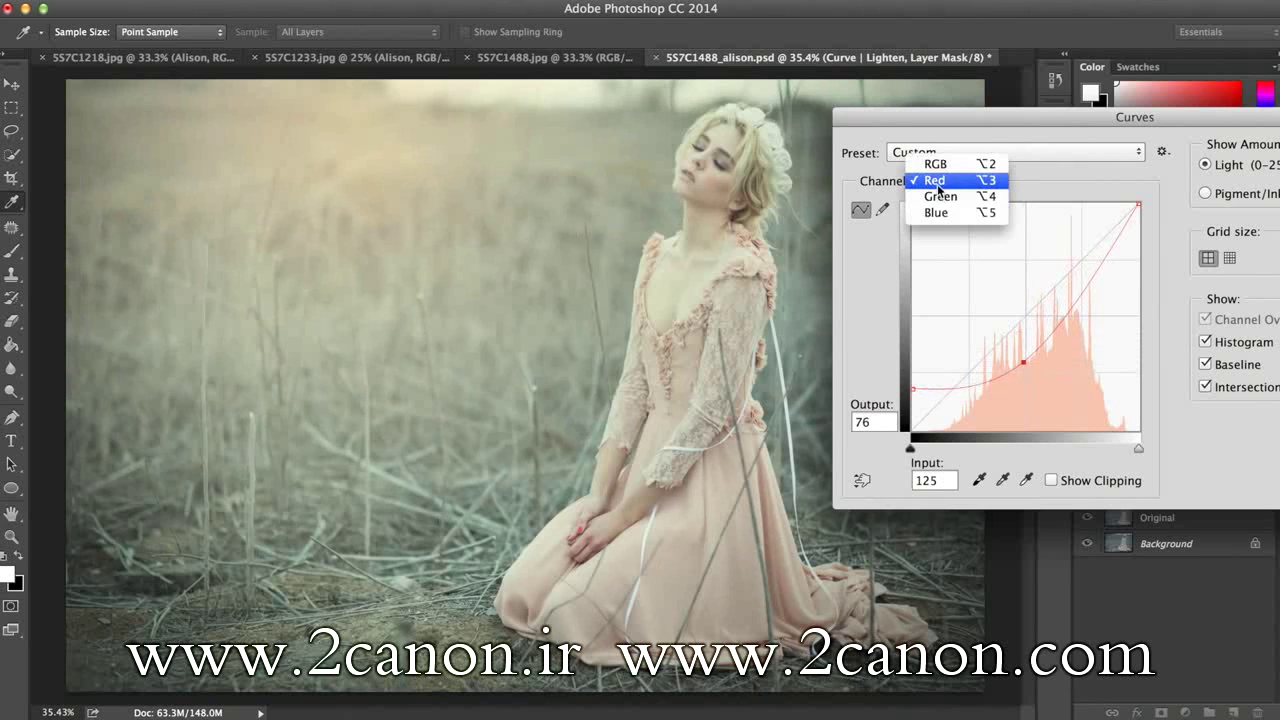
click(937, 186)
drag(1063, 119, 821, 219)
click(1130, 255)
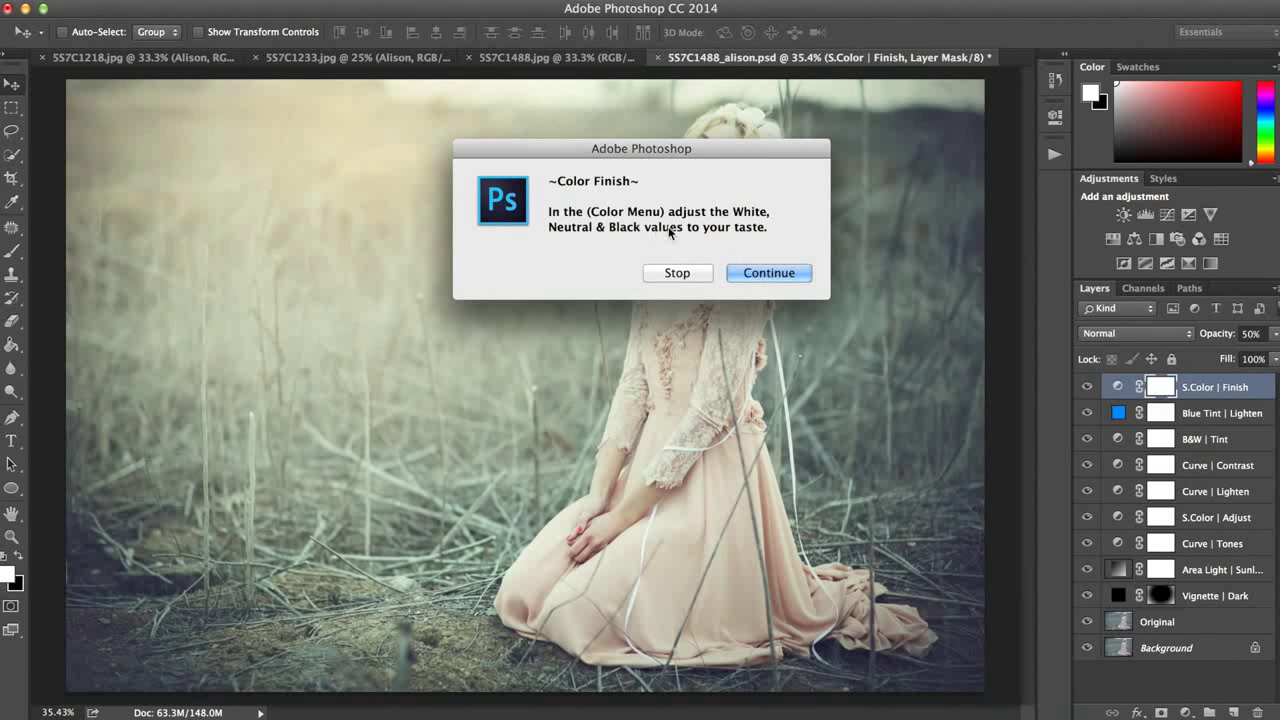
Step: In the Color Finish selective color adjustment, set the Whites to Yellow +18, Black +3 and Magenta +9
click(768, 273)
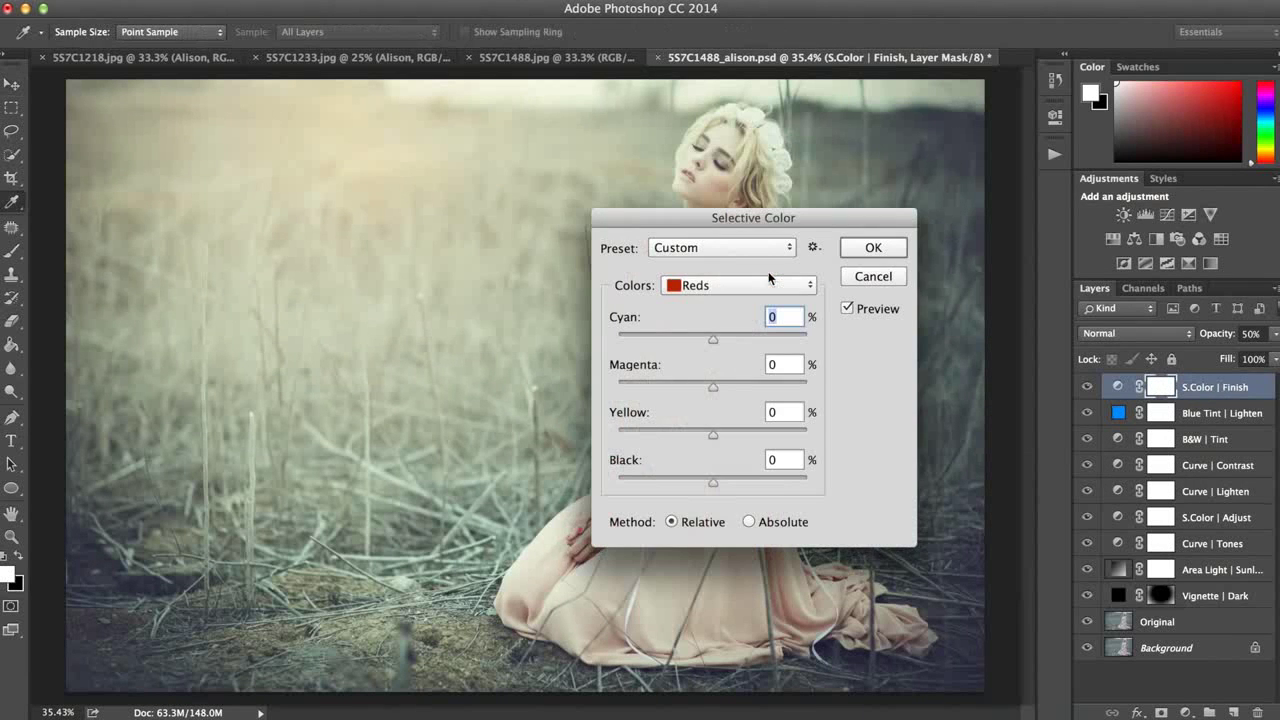
drag(636, 219, 978, 143)
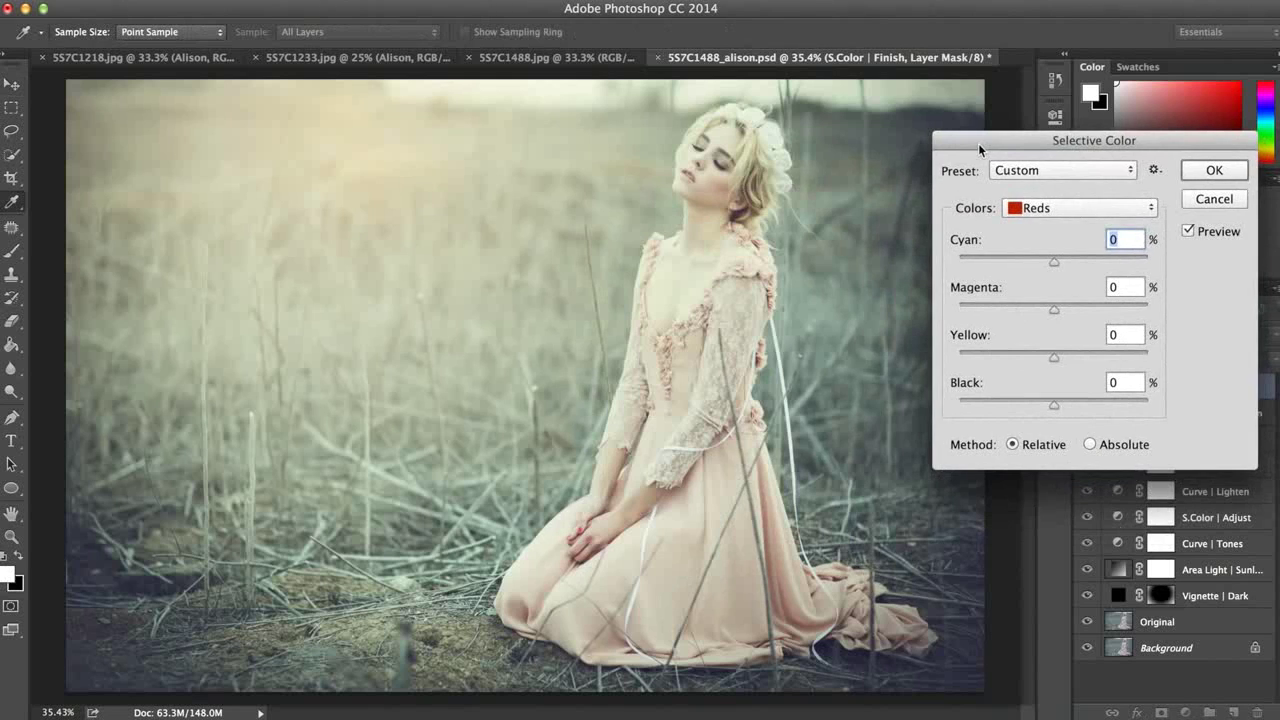
click(1036, 210)
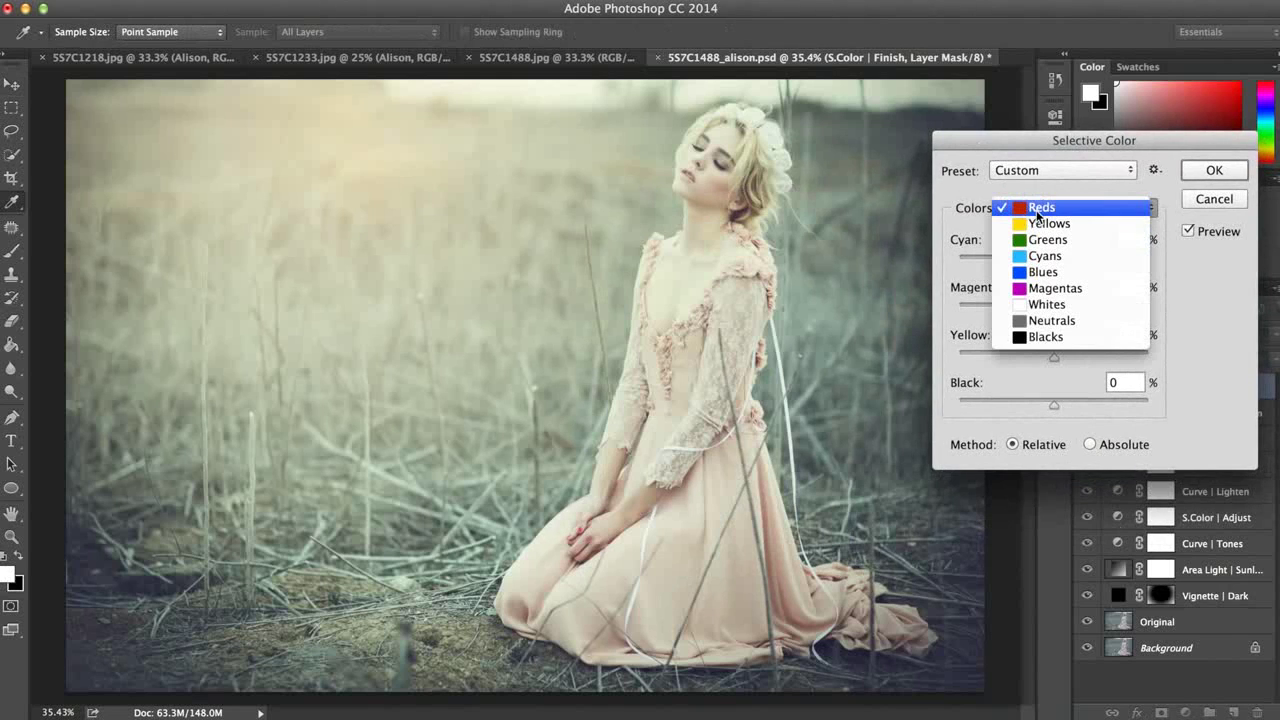
click(1045, 304)
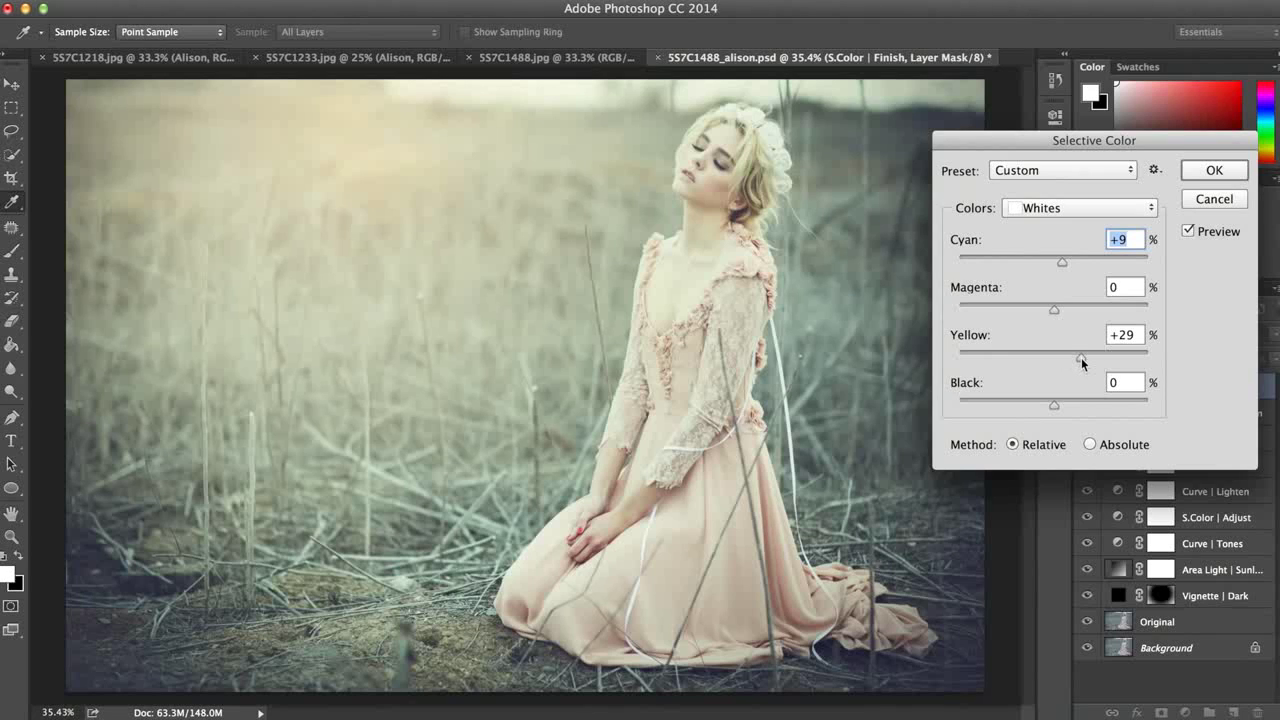
mouse_move(1080, 357)
mouse_down()
mouse_move(962, 358)
mouse_move(1139, 353)
mouse_move(1067, 359)
mouse_up()
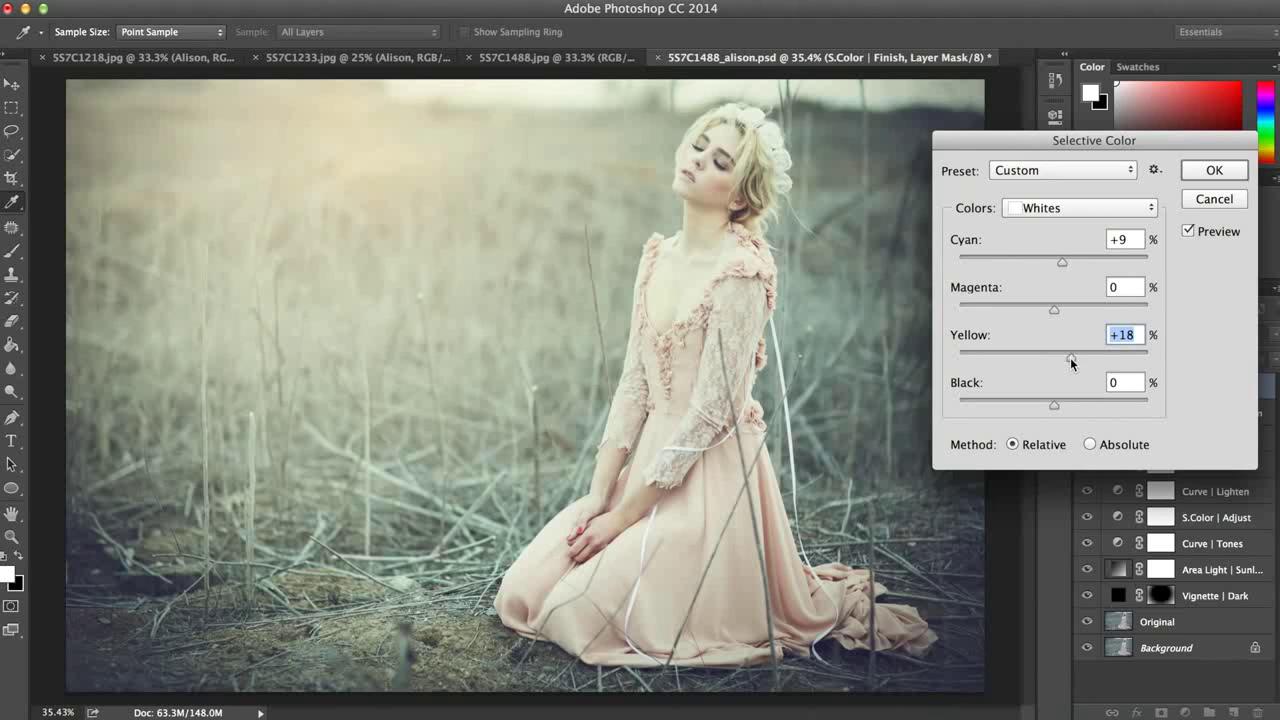
mouse_move(1054, 405)
mouse_down()
mouse_move(1018, 404)
mouse_move(1056, 405)
mouse_up()
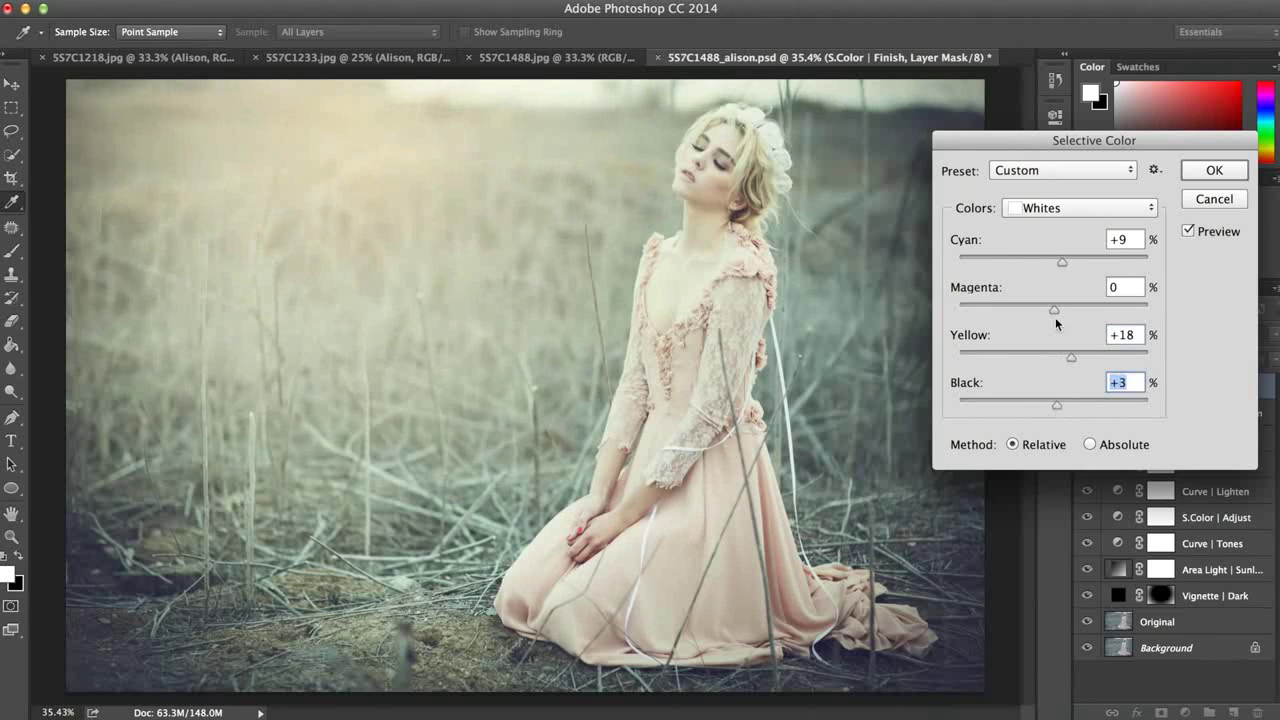
mouse_move(1053, 310)
mouse_down()
mouse_move(1064, 315)
mouse_move(1020, 311)
mouse_move(1062, 312)
mouse_up()
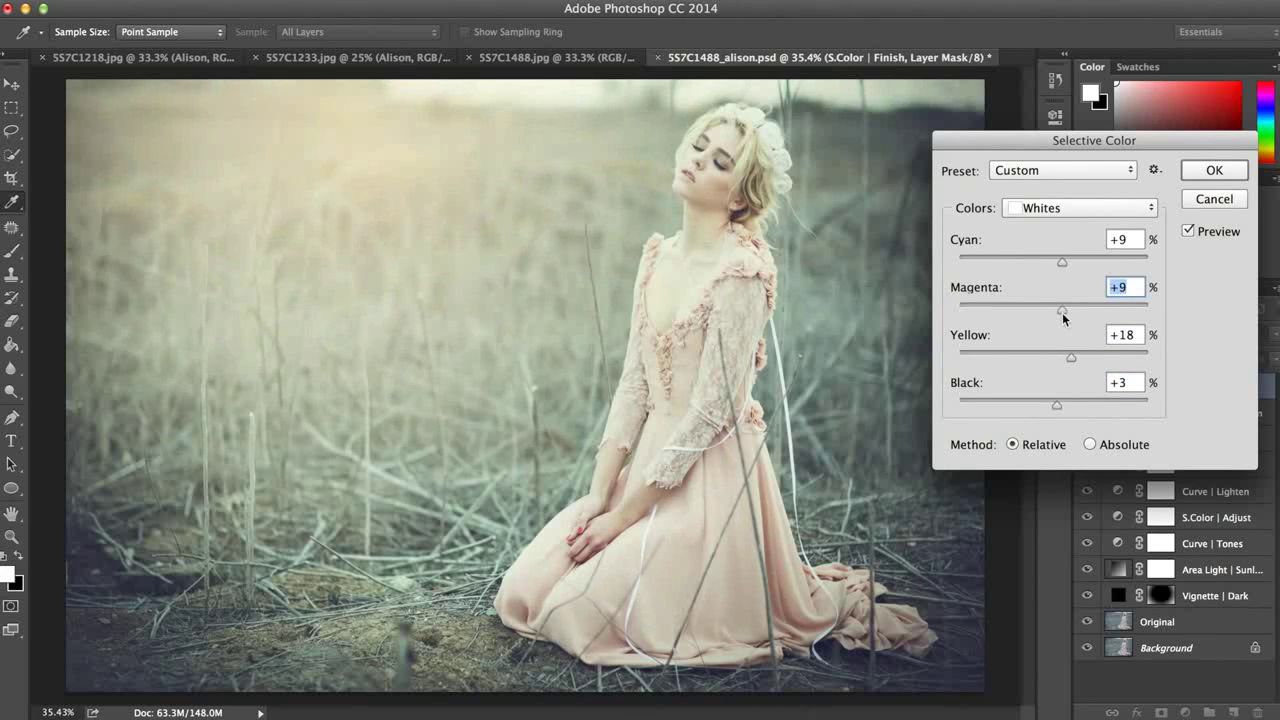
Step: Set the Neutrals in the selective color adjustment to Black +12, Yellow -13 and Magenta +9
click(1058, 210)
click(1059, 224)
mouse_move(1053, 404)
mouse_down()
mouse_move(1032, 402)
mouse_move(1078, 406)
mouse_move(1064, 406)
mouse_up()
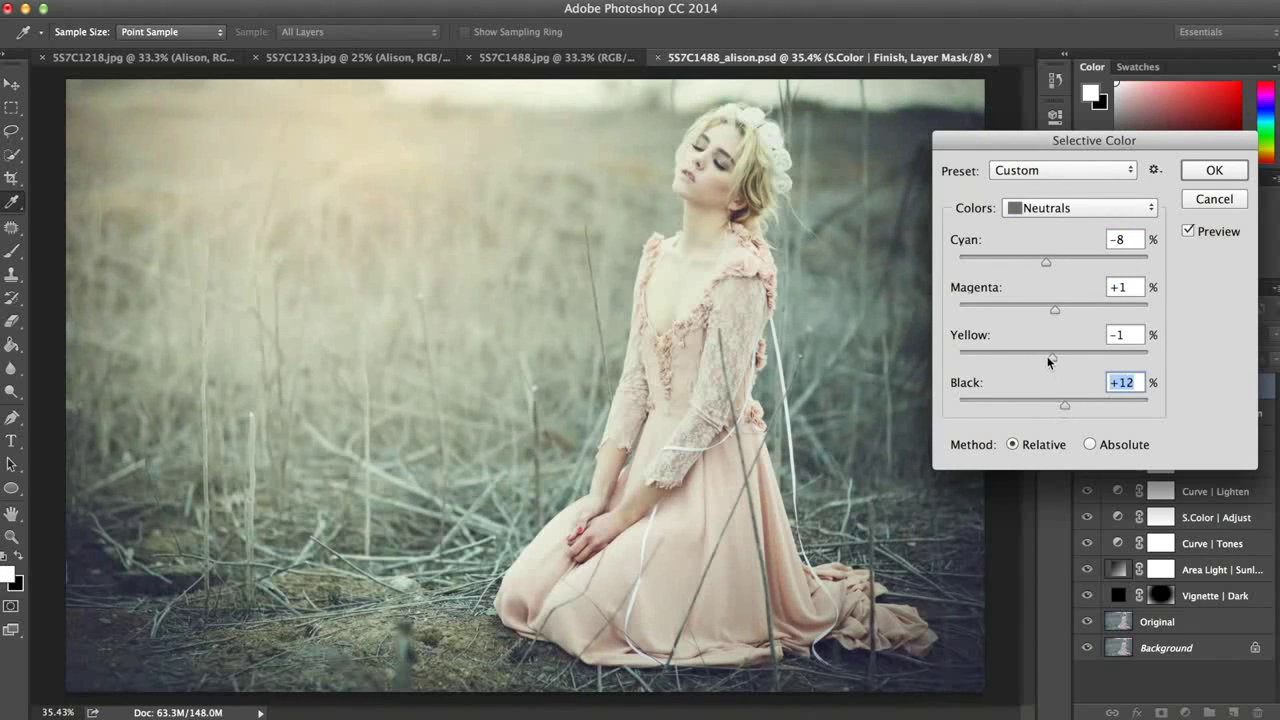
mouse_move(1050, 357)
mouse_down()
mouse_move(1077, 357)
mouse_move(1042, 358)
mouse_up()
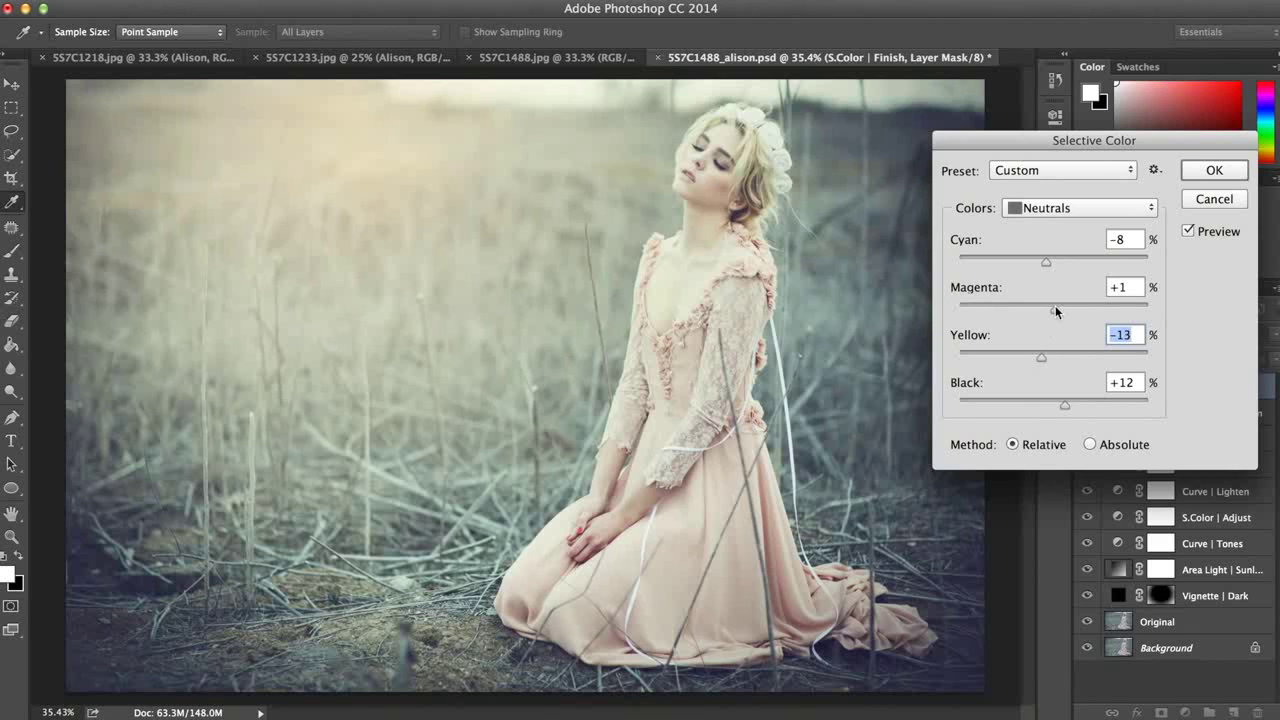
drag(1056, 309, 1063, 314)
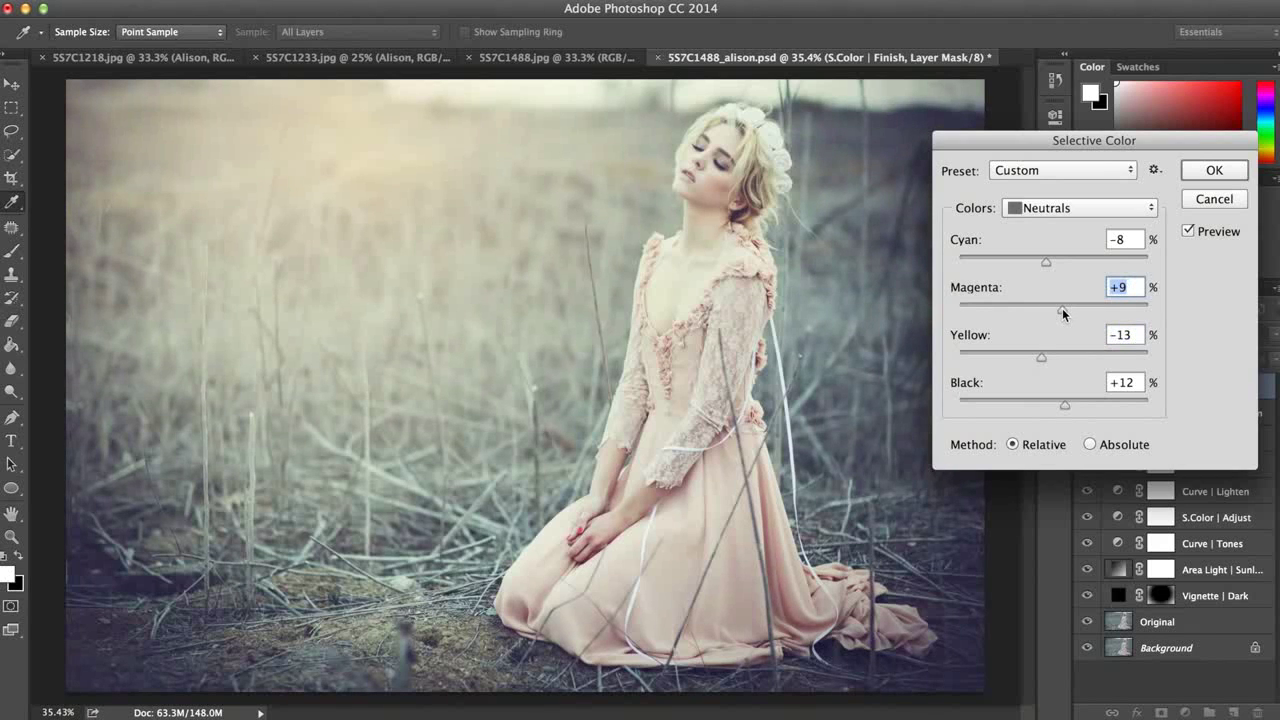
Step: Set the Blacks to Black +4, Yellow -29 and Magenta +8, and apply the selective color adjustment
click(1060, 209)
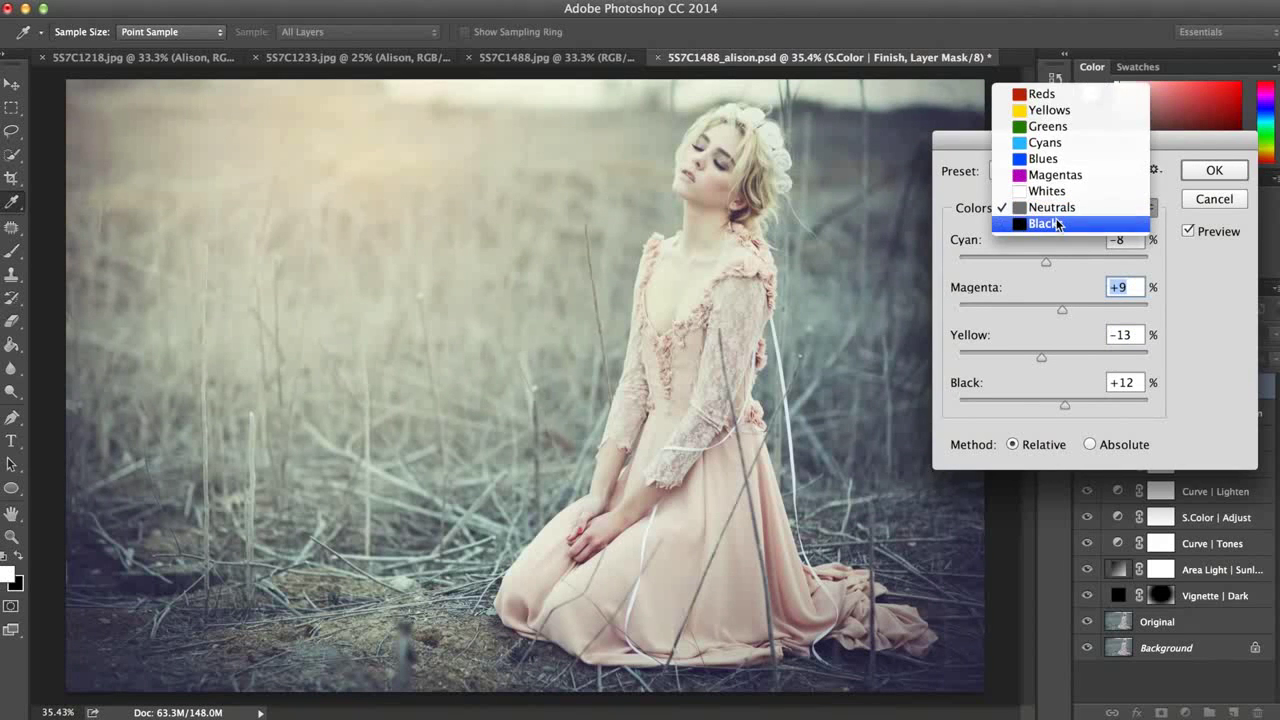
click(1058, 224)
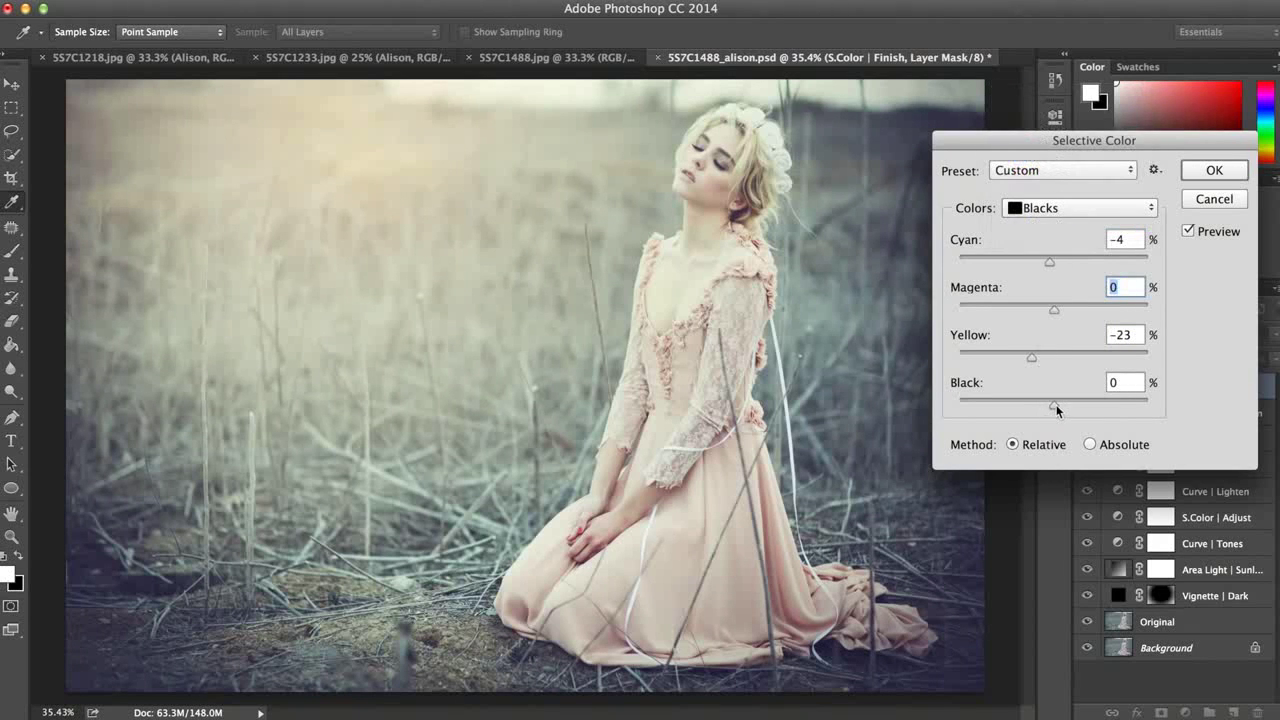
mouse_move(1056, 405)
mouse_down()
mouse_move(1007, 402)
mouse_move(1074, 401)
mouse_move(1057, 402)
mouse_up()
mouse_move(1031, 358)
mouse_down()
mouse_move(1071, 358)
mouse_move(1012, 360)
mouse_move(1025, 363)
mouse_up()
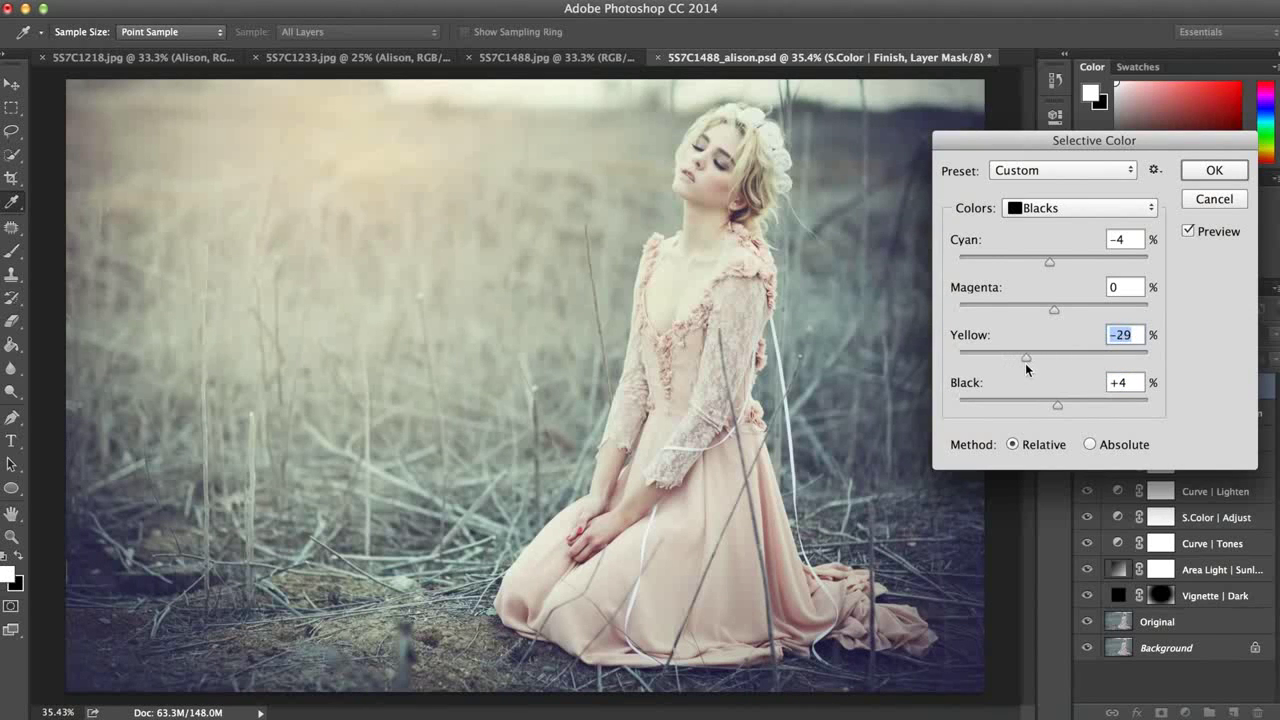
mouse_move(1054, 309)
mouse_down()
mouse_move(1040, 309)
mouse_move(1075, 316)
mouse_move(1062, 315)
mouse_up()
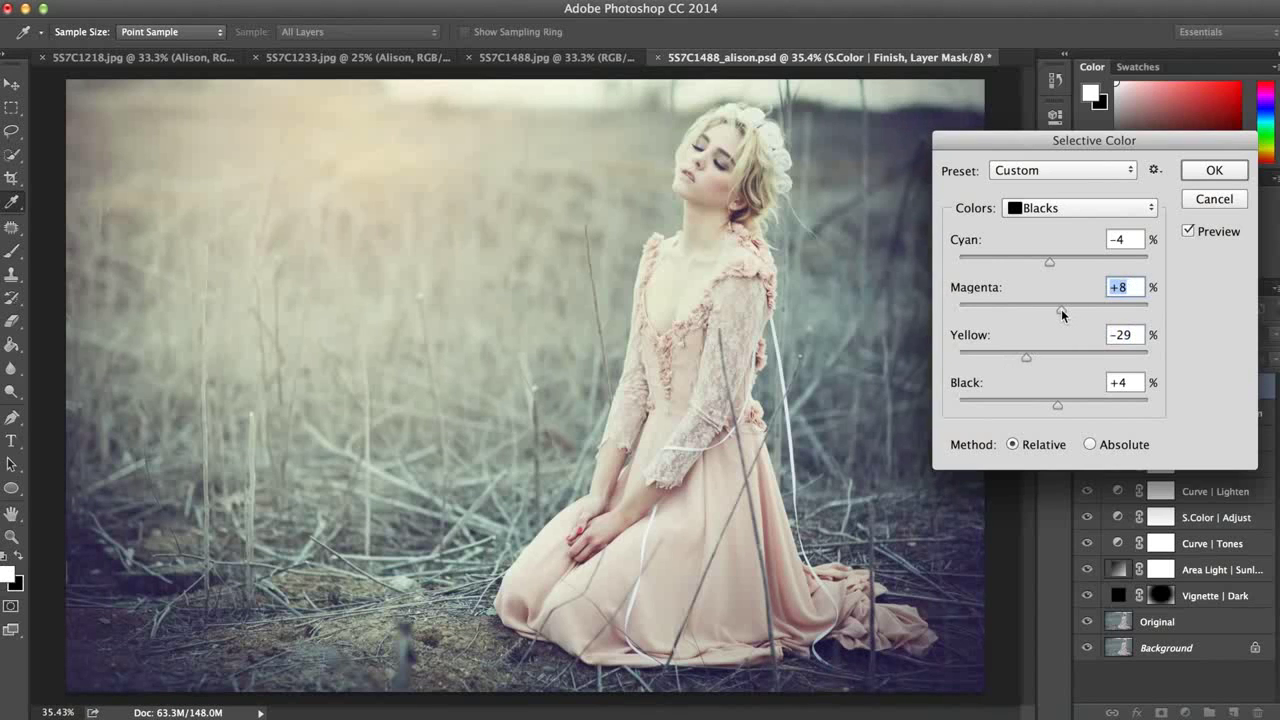
click(1192, 169)
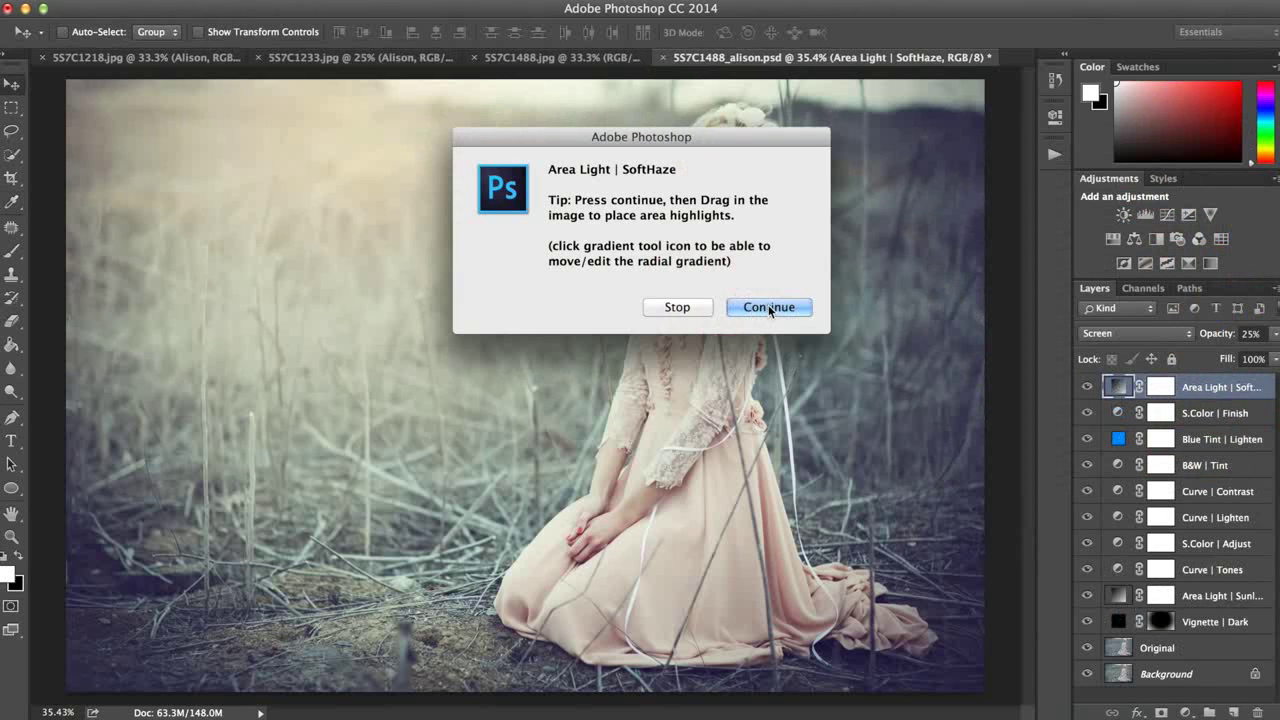
Step: Accept the Area Light | SoftHaze gradient fill with the Radial style and let the action run to its end
click(769, 307)
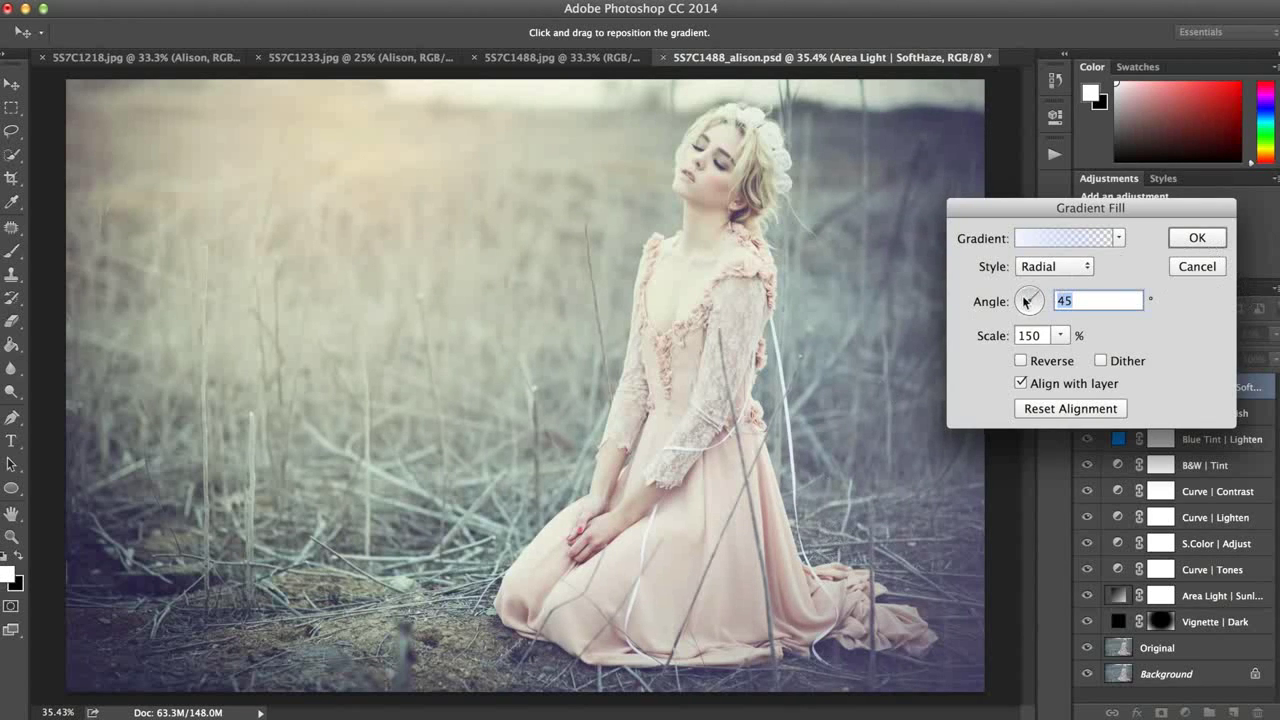
click(1062, 266)
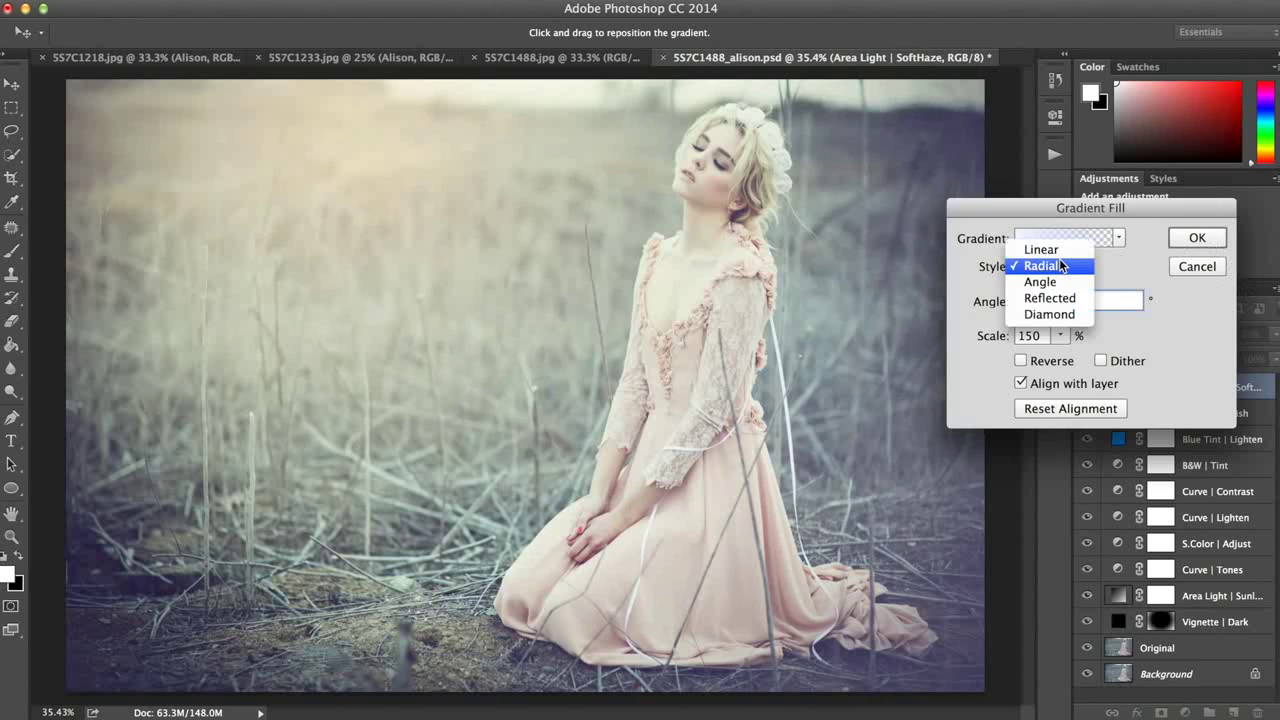
click(1062, 265)
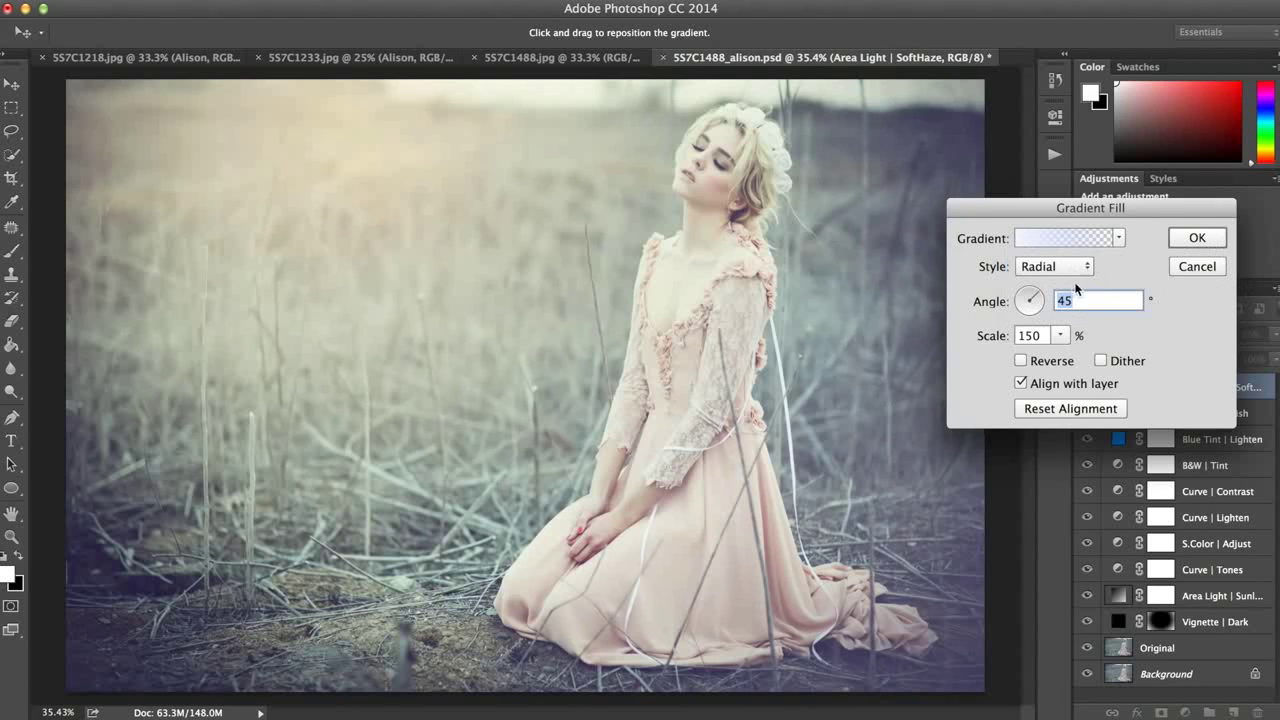
click(1192, 237)
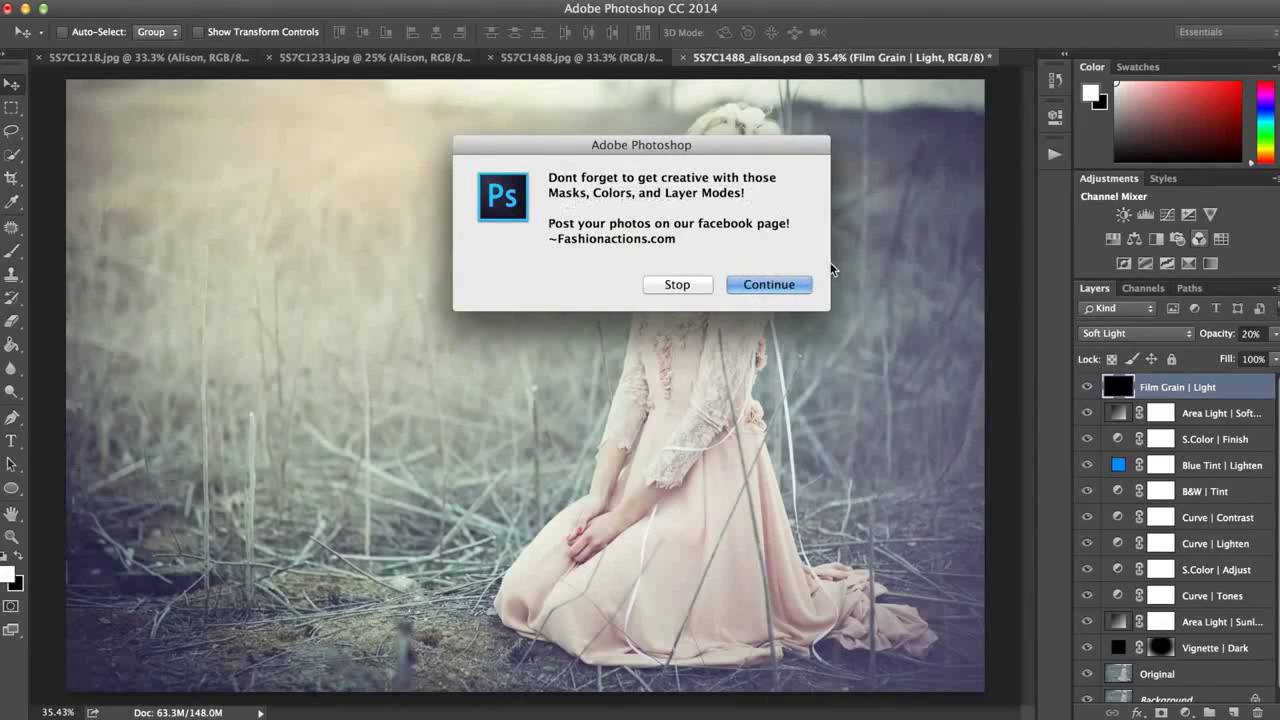
click(785, 287)
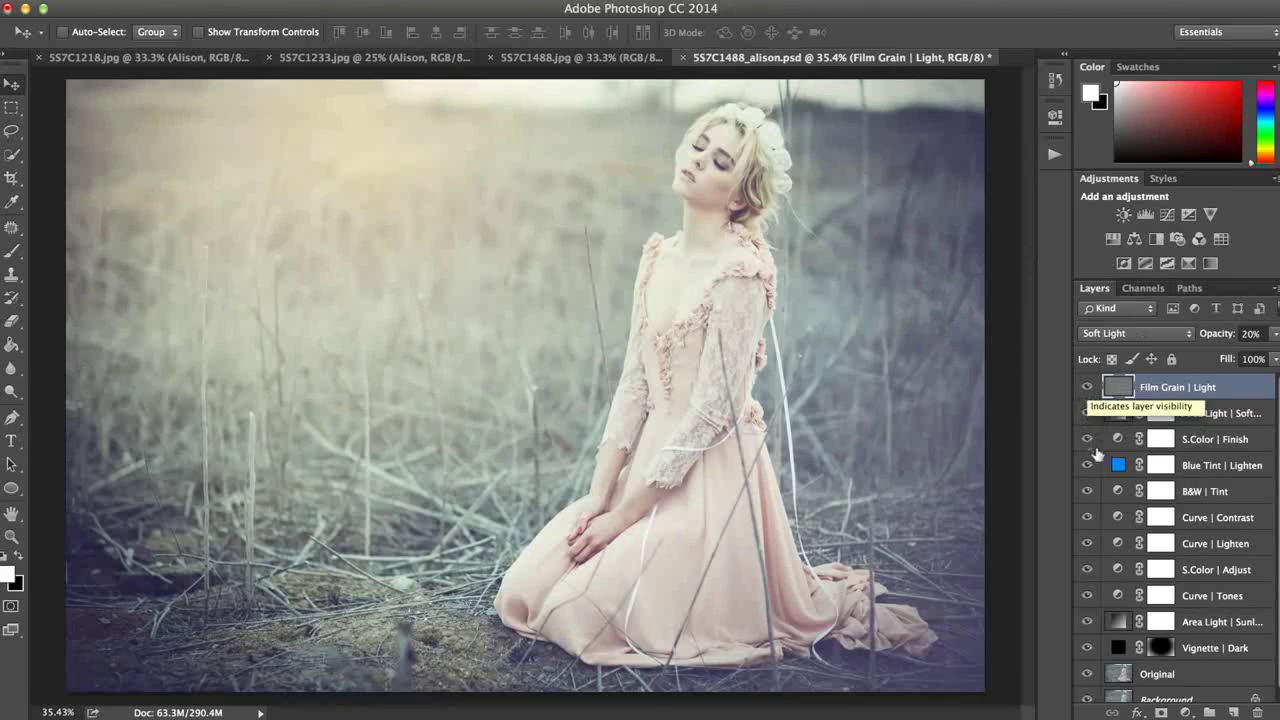
Step: Compare the image with and without the Film Grain | Light layer
click(1087, 389)
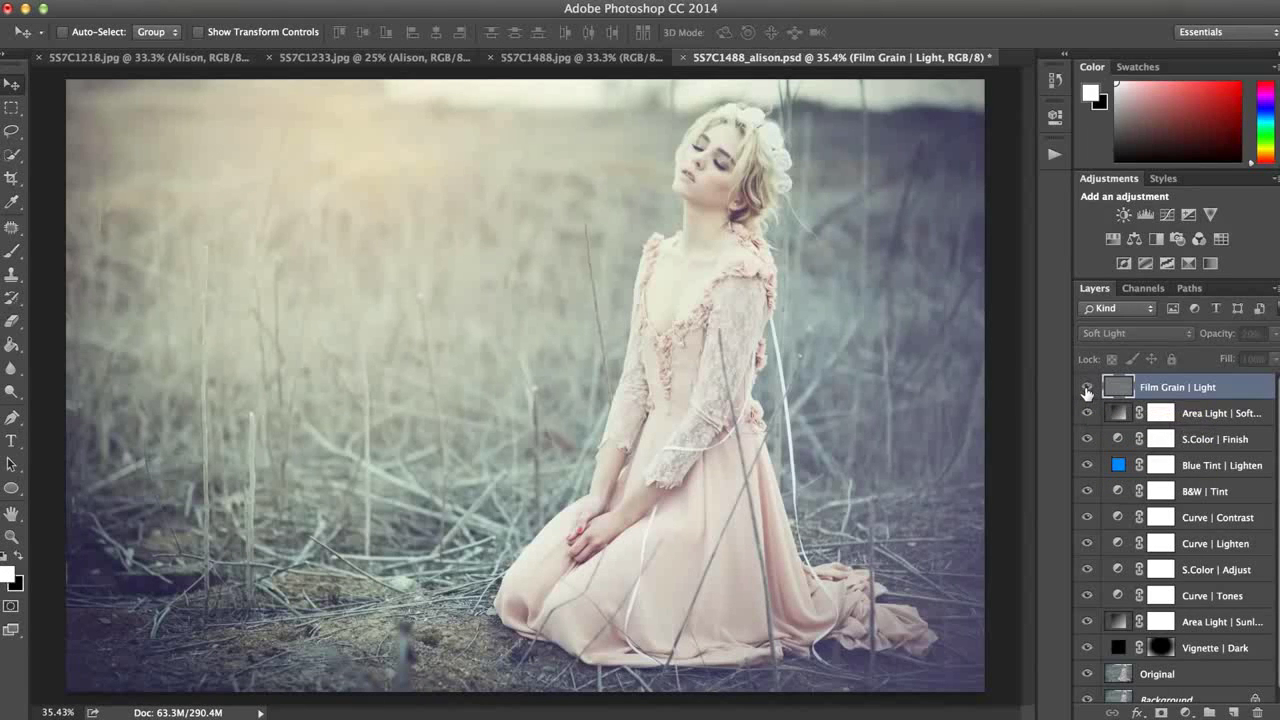
click(1087, 389)
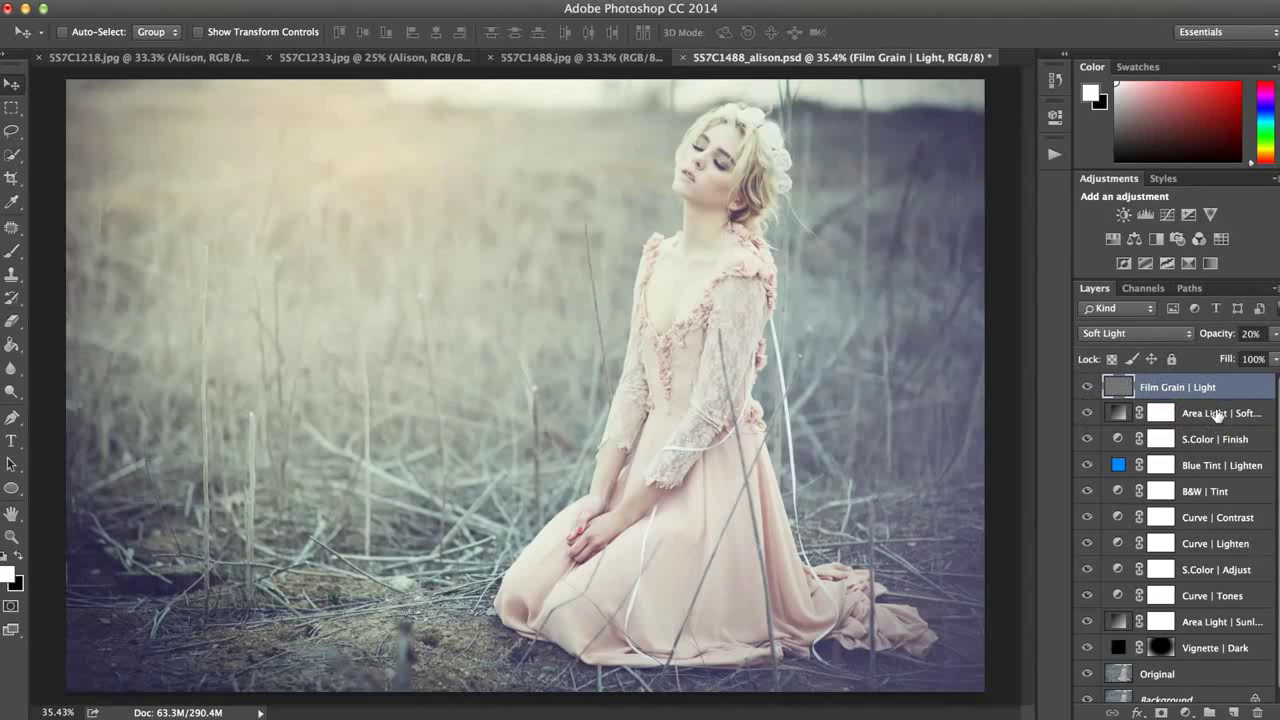
Step: Preview the Area Light | SoftHaze layer's effect by toggling its visibility, and reduce its Fill to 53%
click(1217, 414)
click(1087, 413)
click(1087, 413)
click(1087, 414)
drag(1252, 372, 1238, 386)
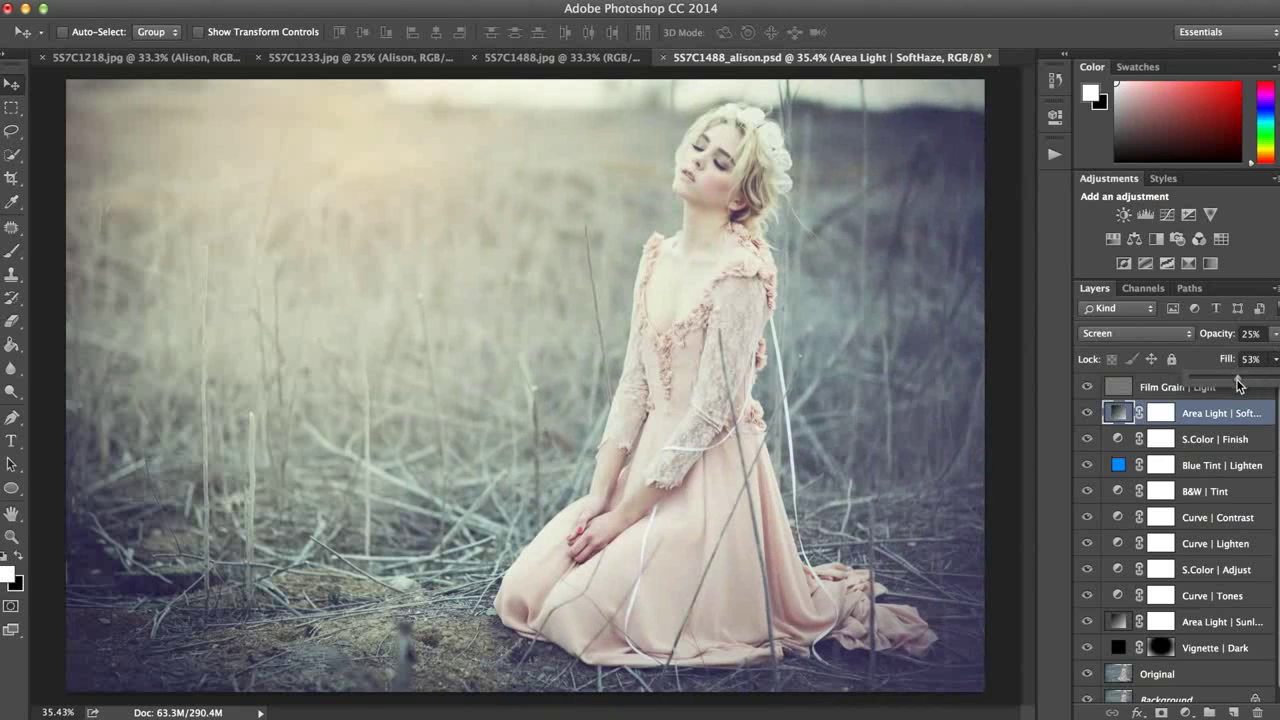
click(1240, 462)
Step: Select the S.Color | Finish layer and compare the image with and without its color toning
click(1198, 450)
click(1088, 440)
click(1088, 440)
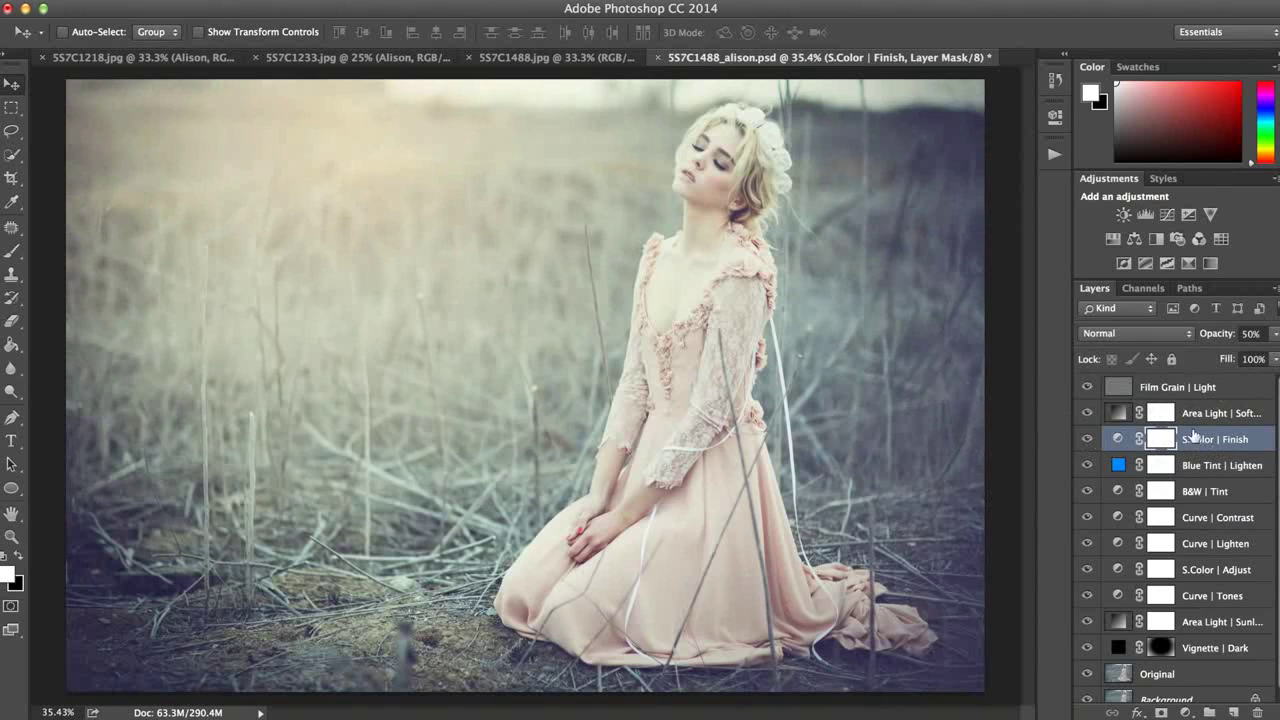
click(1088, 439)
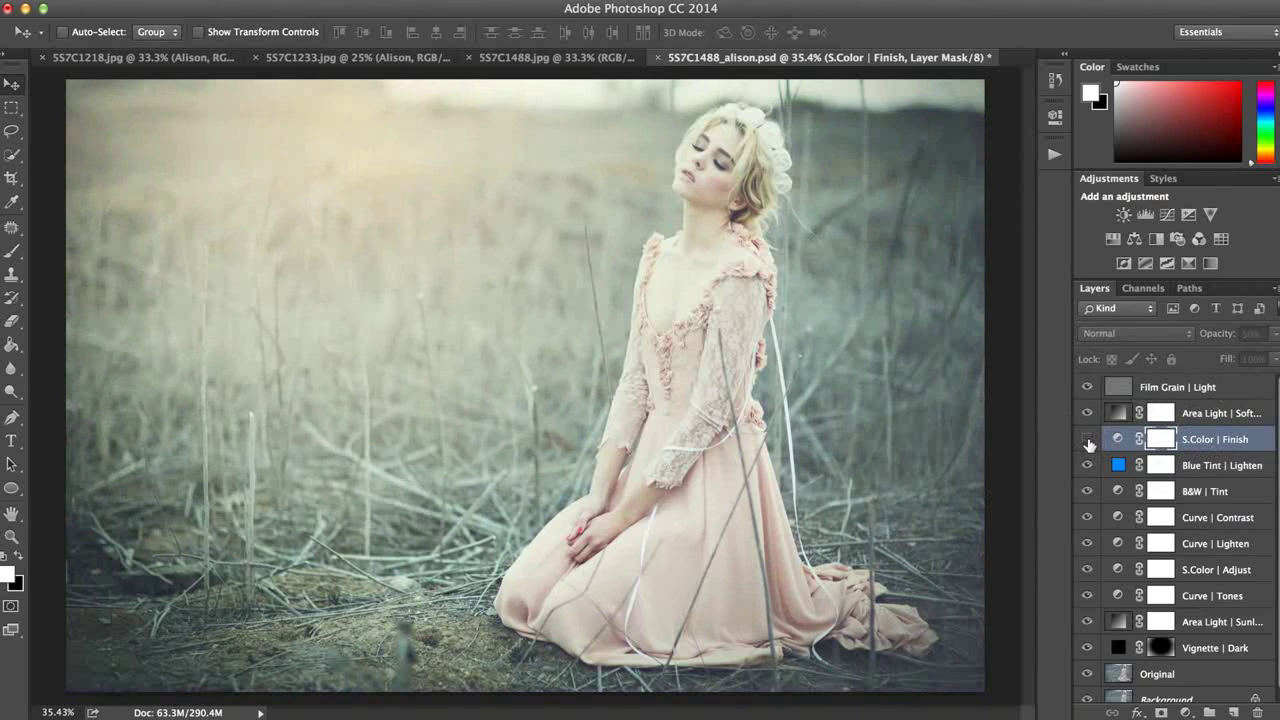
click(1088, 439)
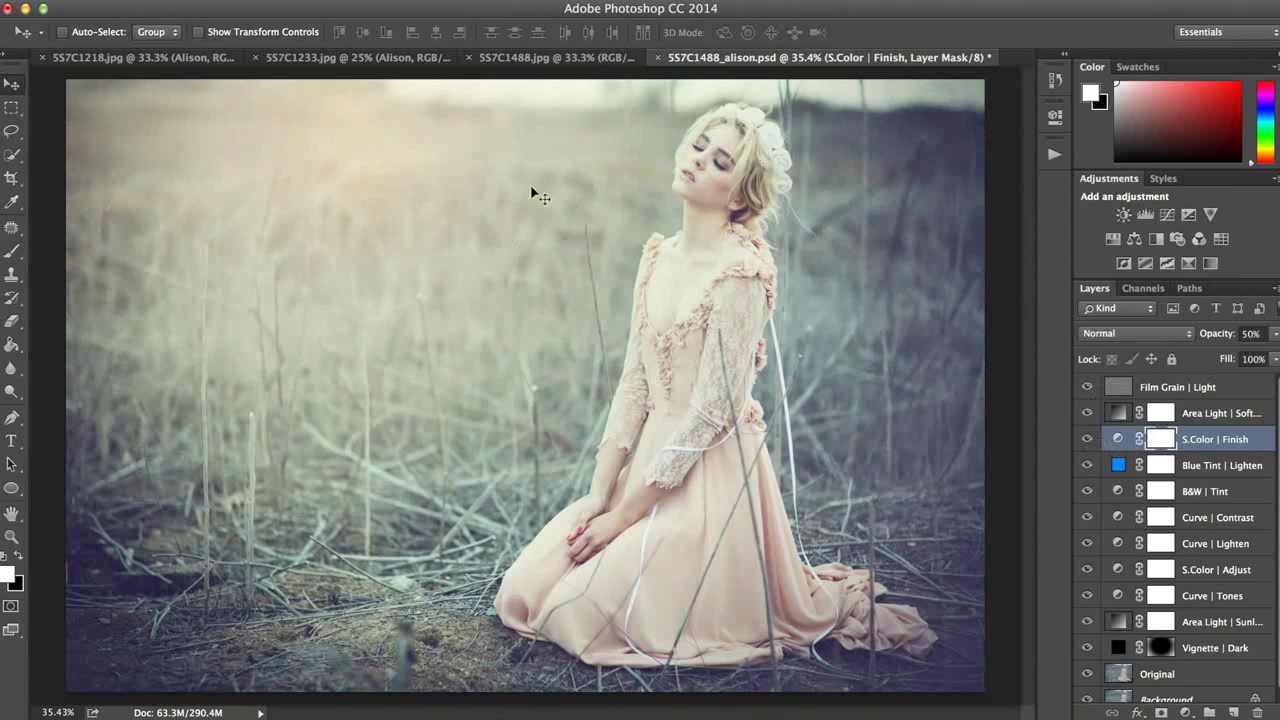
Step: Select the Area Light | Sunlight layer and compare the image with and without its glow
click(1220, 626)
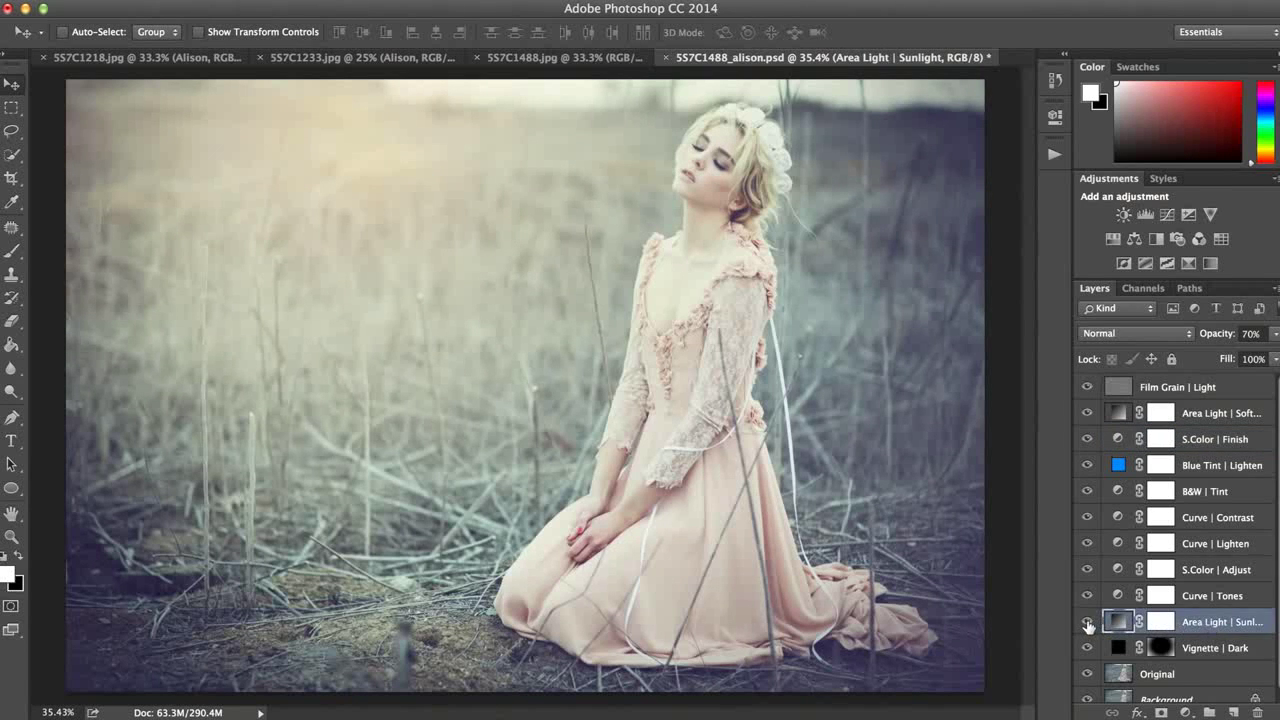
click(1088, 622)
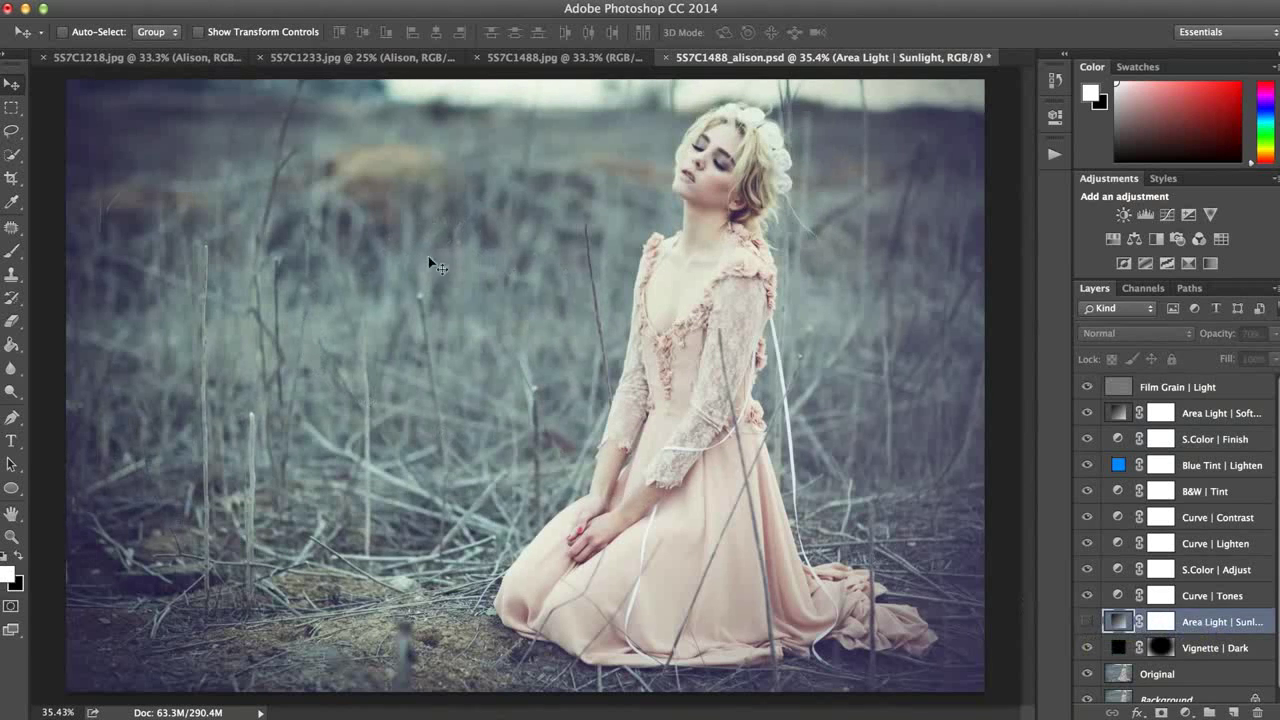
click(1087, 622)
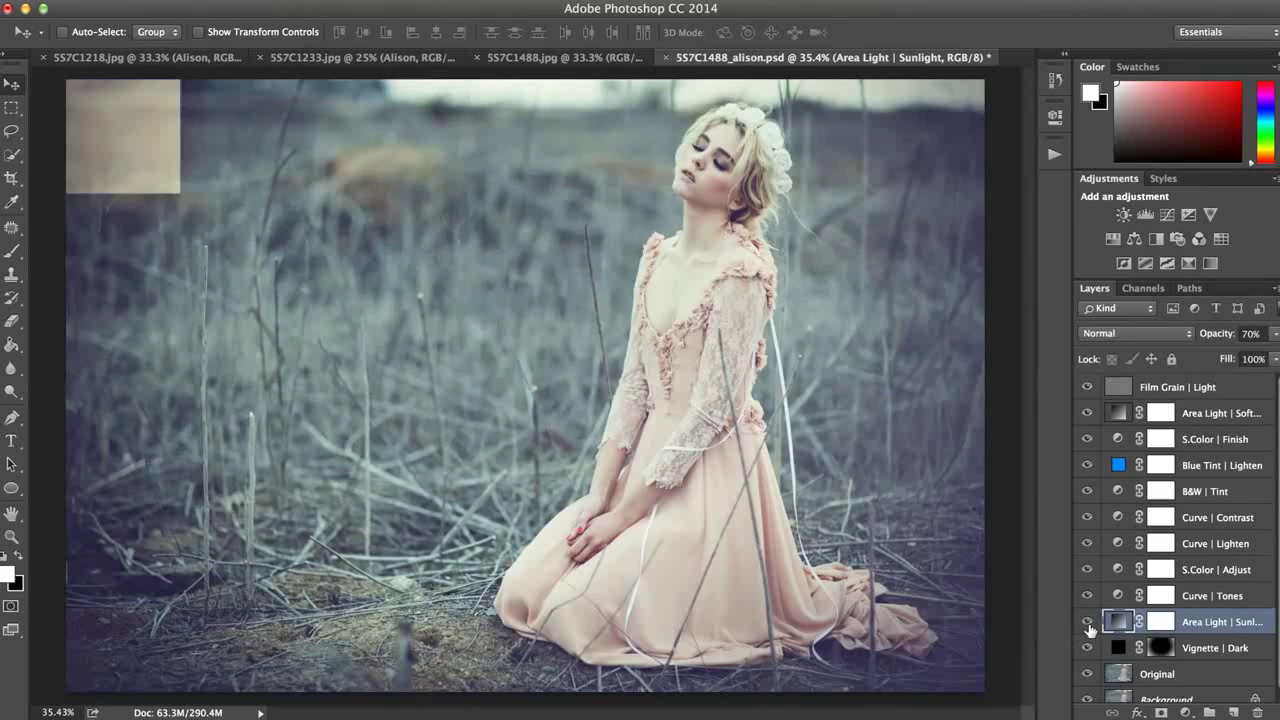
Step: Reduce the Area Light | Sunlight layer's Fill to 43%
click(1274, 364)
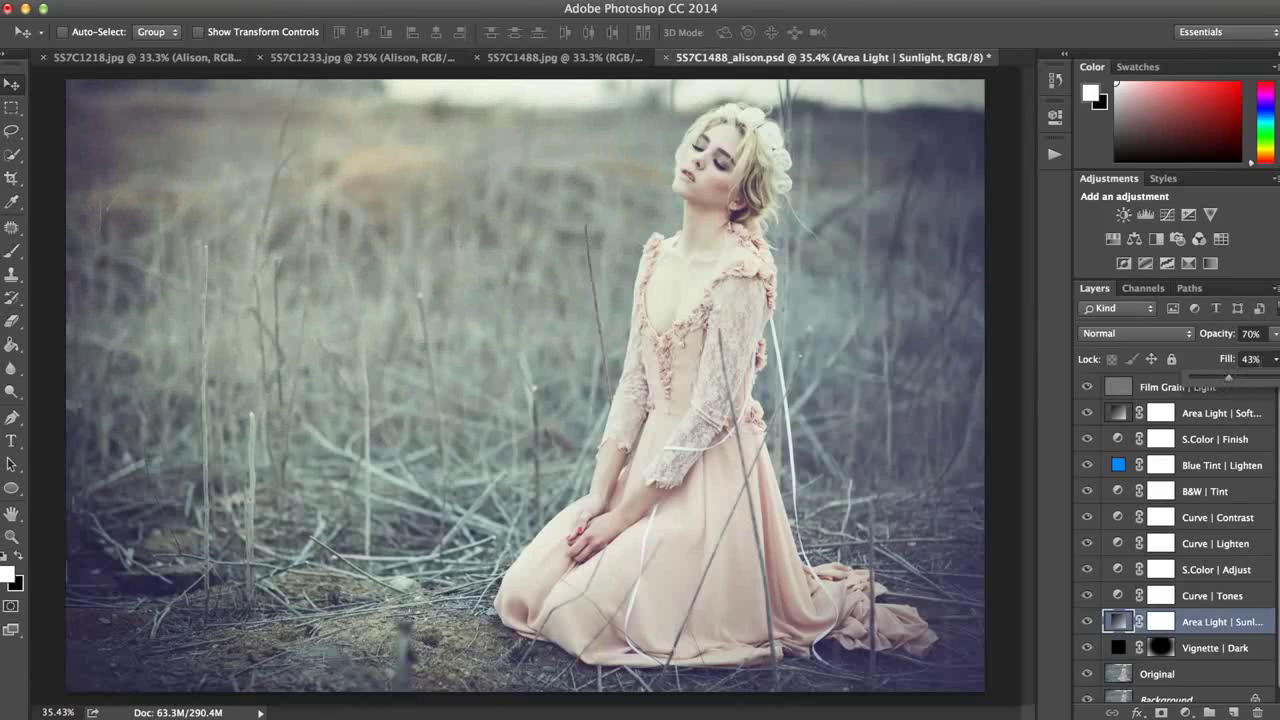
drag(1228, 377, 1228, 377)
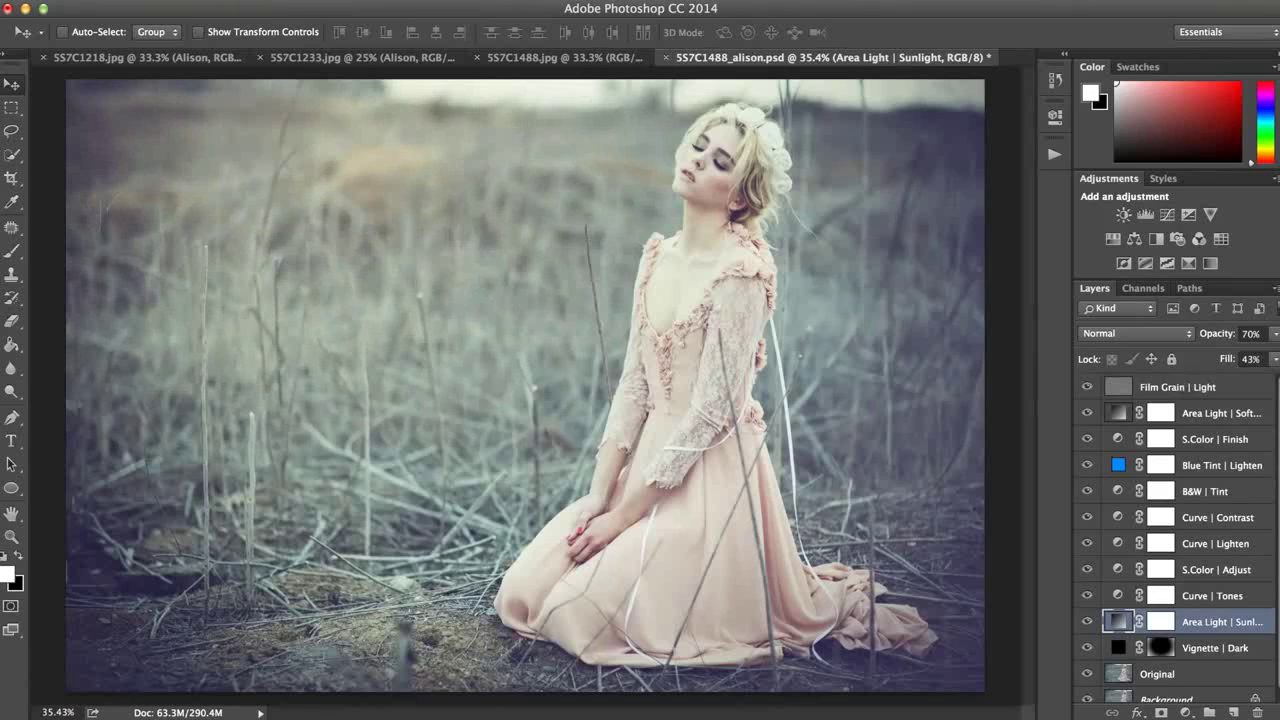
Step: Paint on the Area Light | Sunlight layer's mask with a black brush at 17% opacity to soften the glow over the woman's face
click(1162, 626)
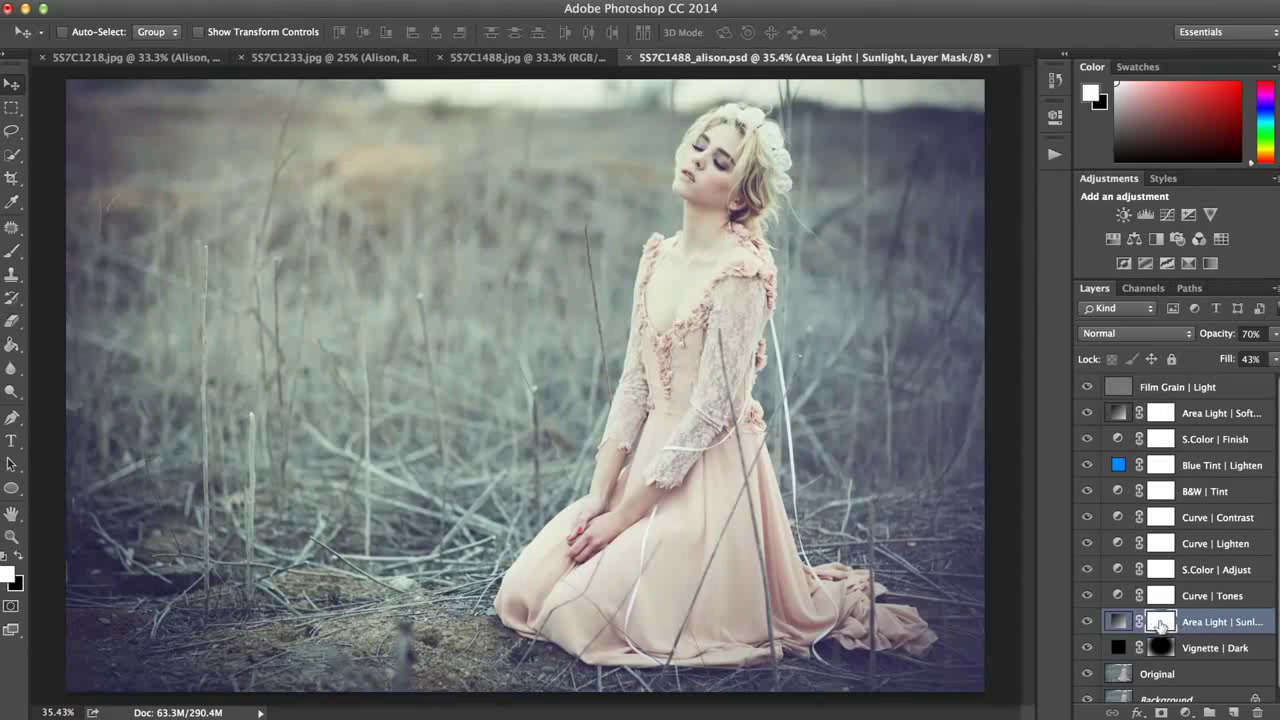
click(19, 556)
key(b)
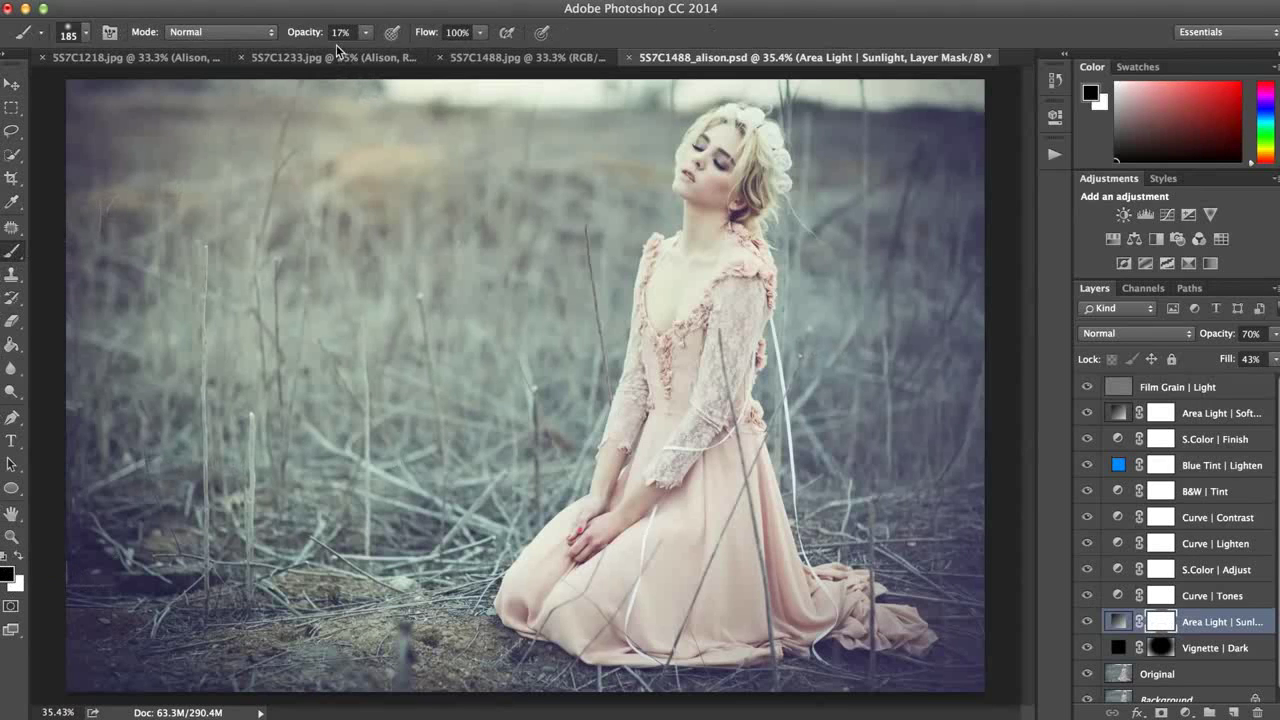
click(368, 33)
click(368, 33)
key(super+equal)
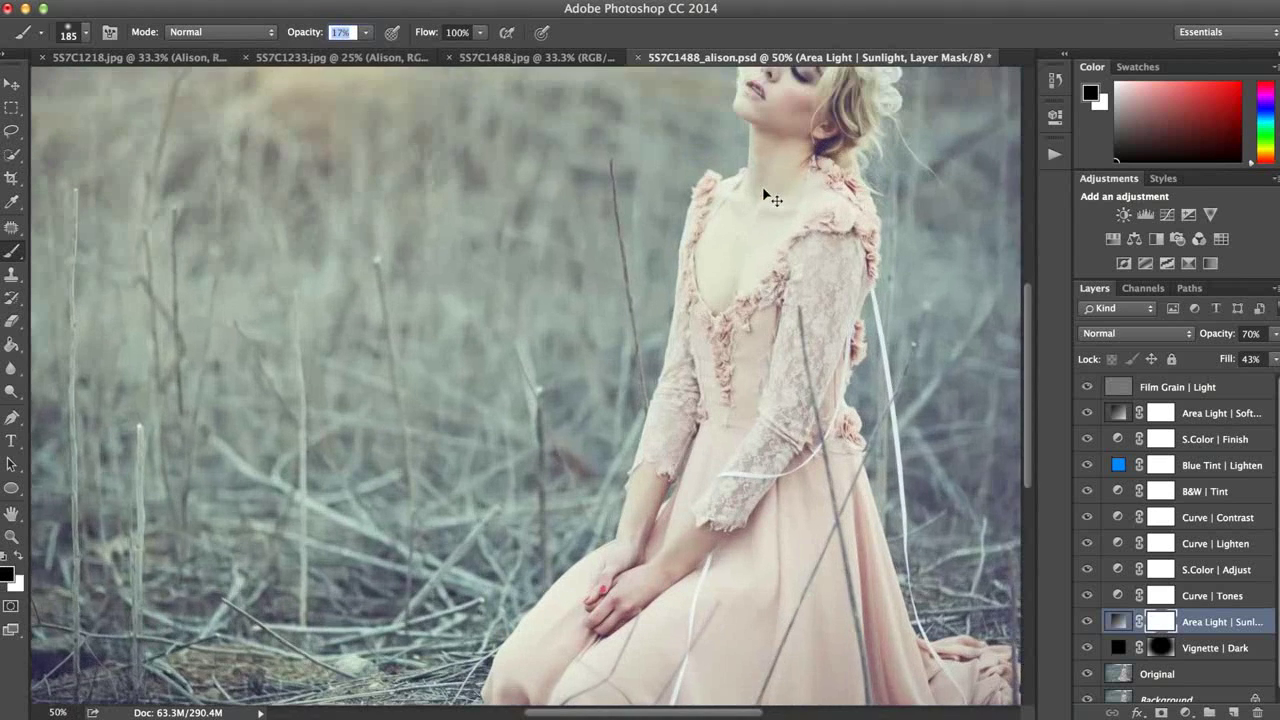
key(super+equal)
key(super+equal)
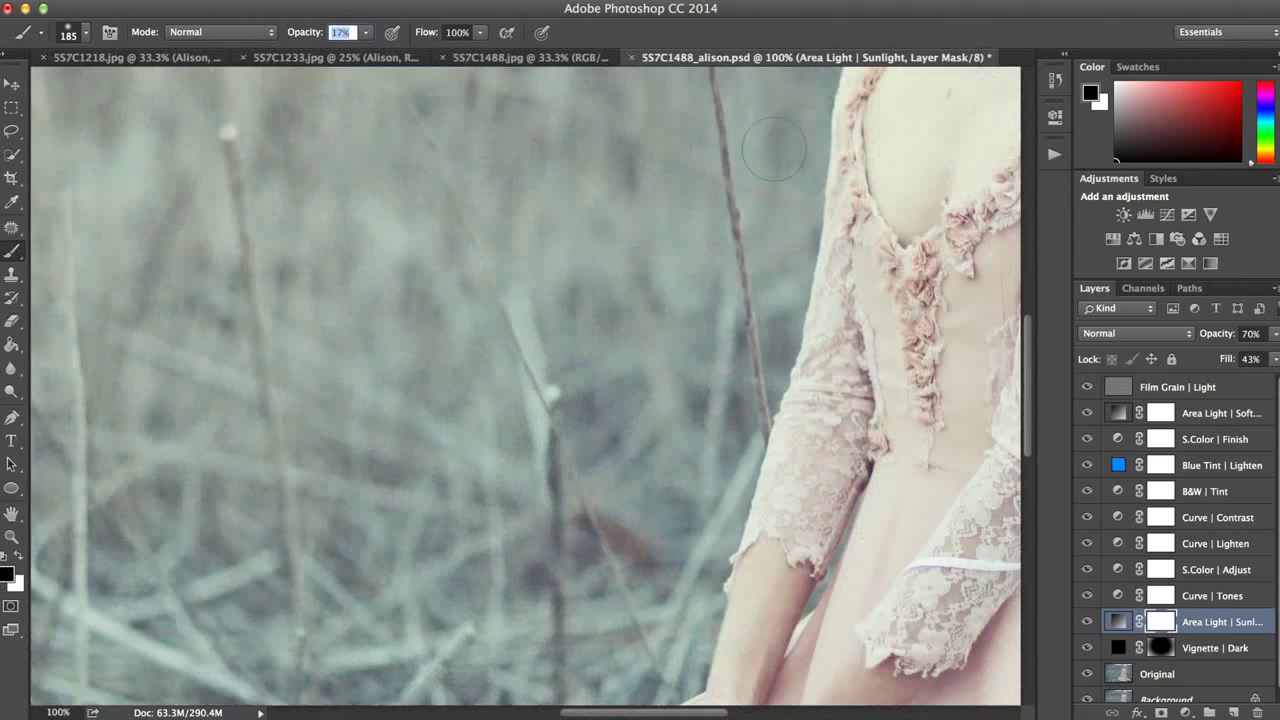
scroll(773, 148, up, 5)
scroll(773, 148, right, 3)
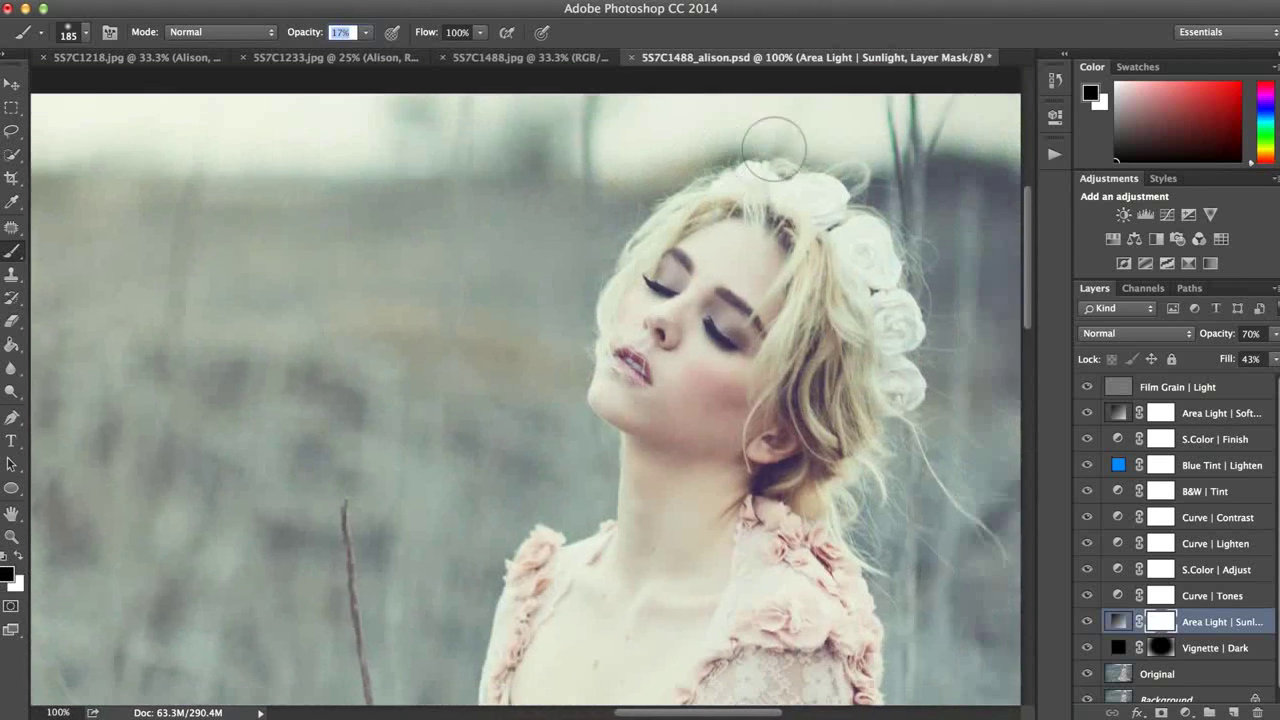
key(Return)
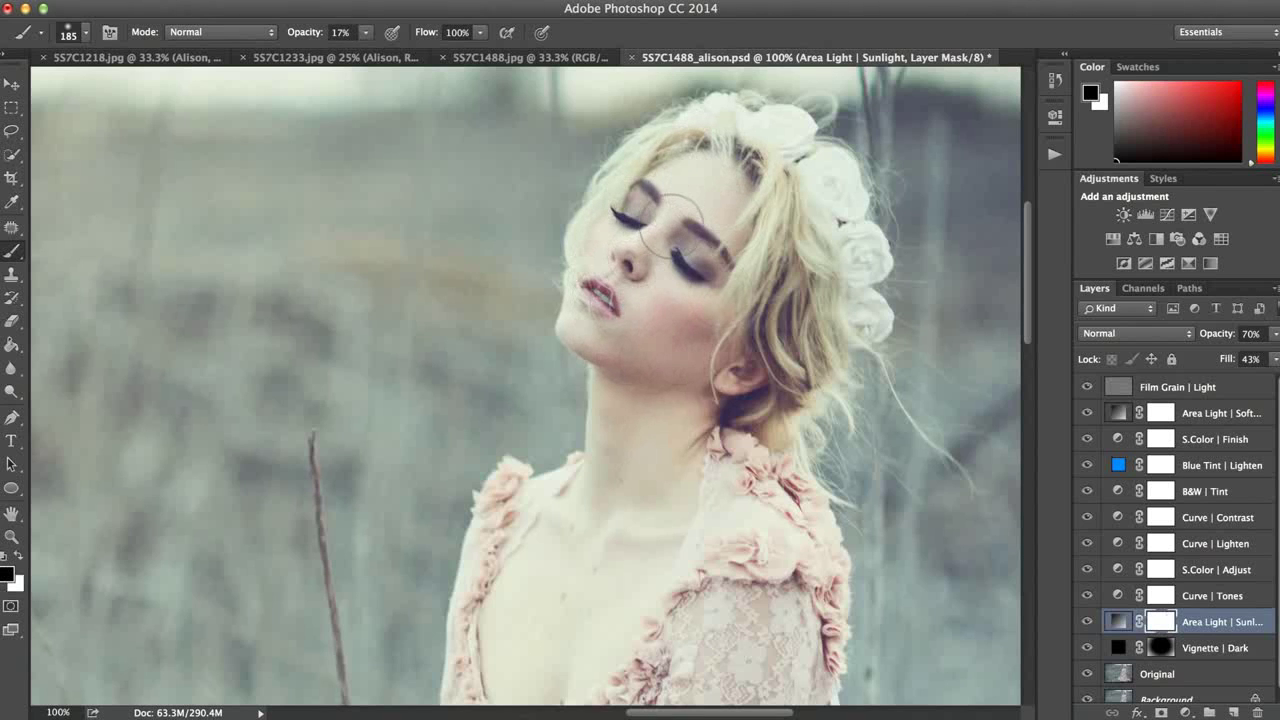
key(ctrl+minus)
key(ctrl+minus)
key(ctrl+minus)
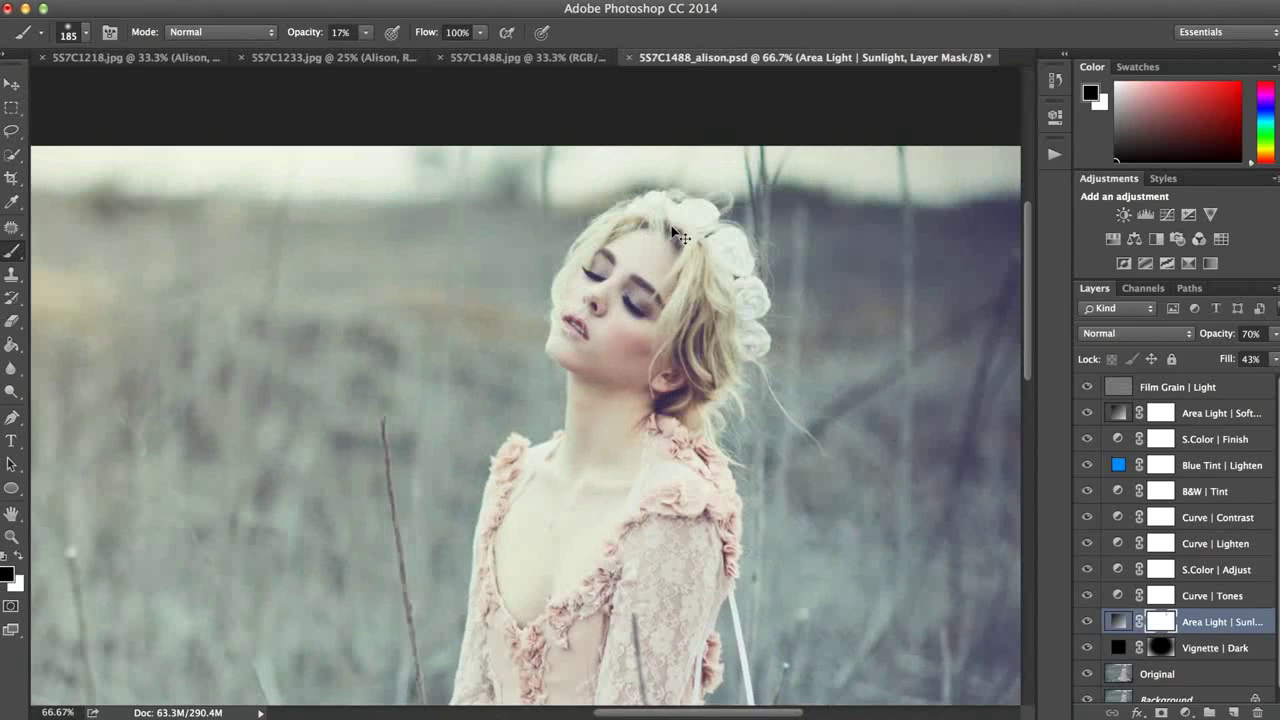
key(ctrl+minus)
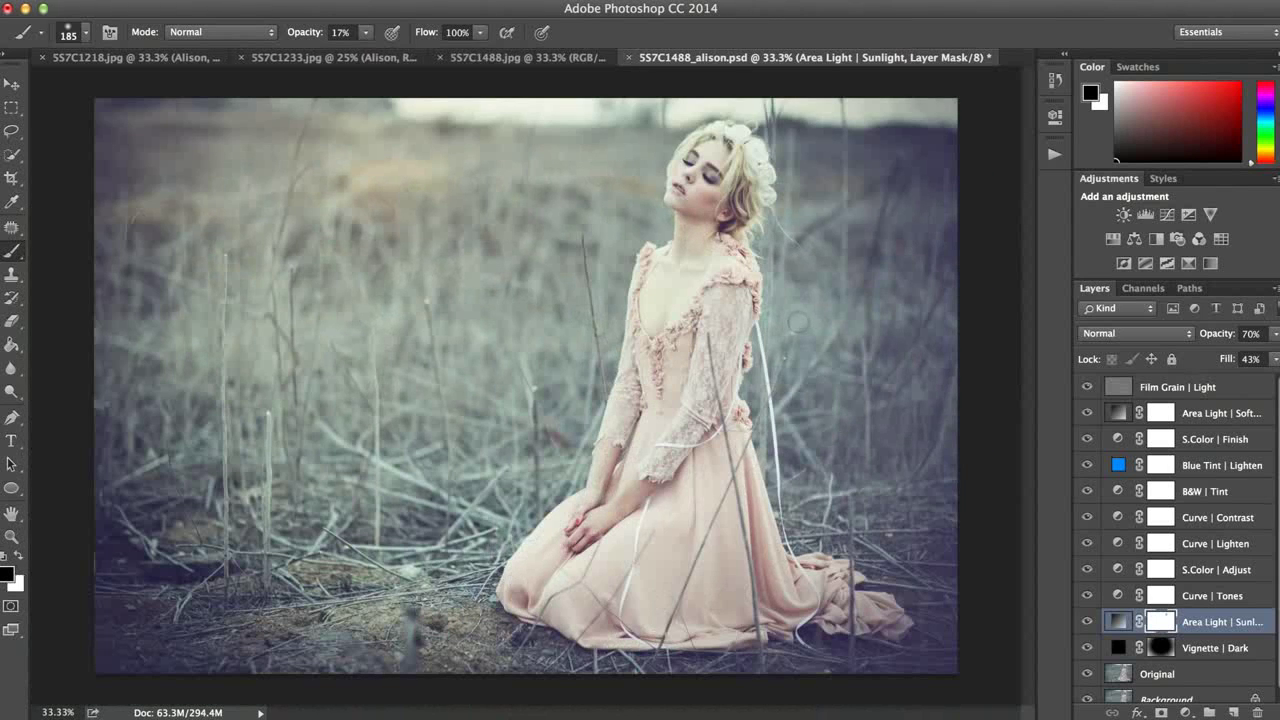
Step: Create a new layer group above the Film Grain | Light layer and name it Alison
click(1214, 398)
click(1209, 712)
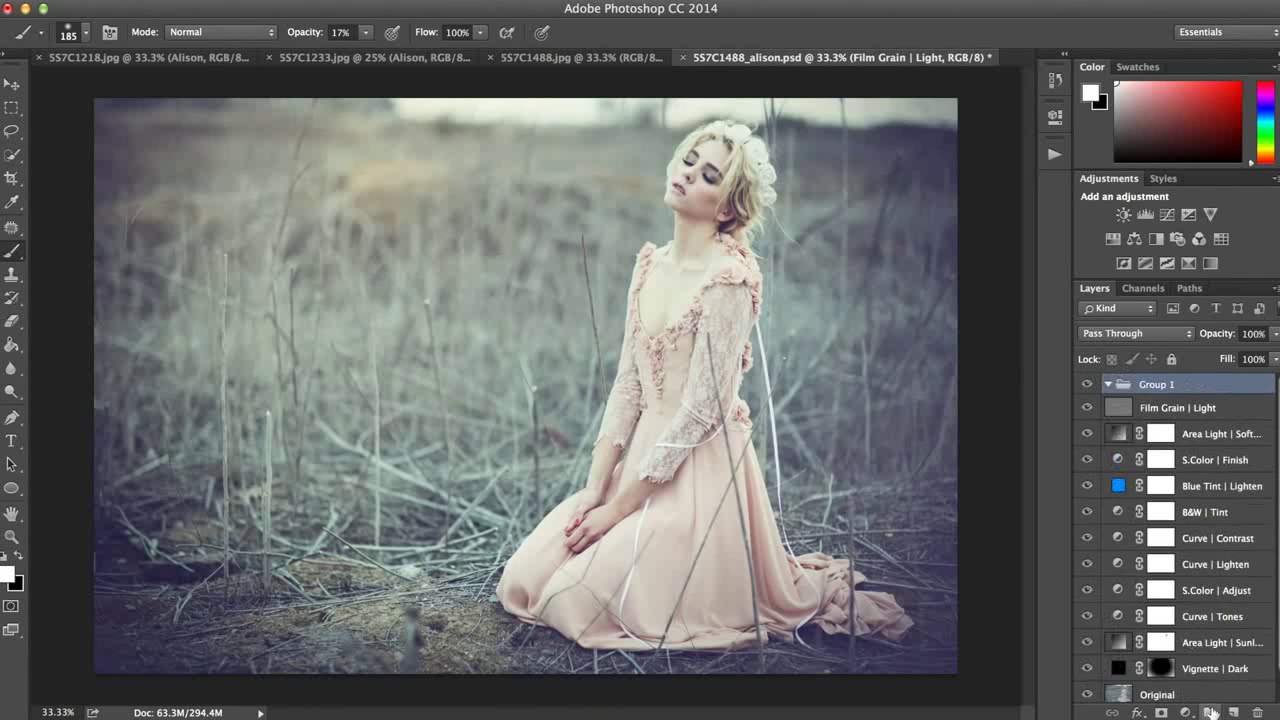
double_click(1157, 385)
text(Alison)
key(Return)
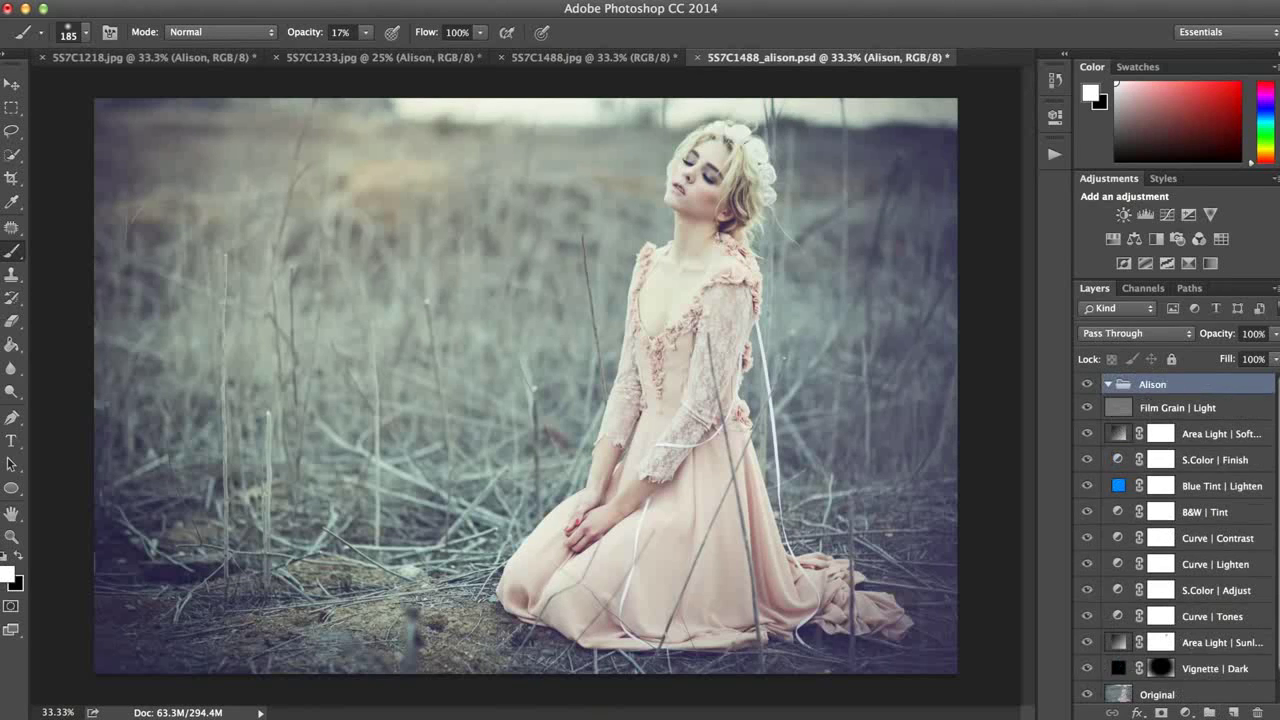
Step: Move all layers from Film Grain | Light down to Vignette | Dark into the Alison group and collapse it
click(1208, 410)
scroll(1218, 543, down, 2)
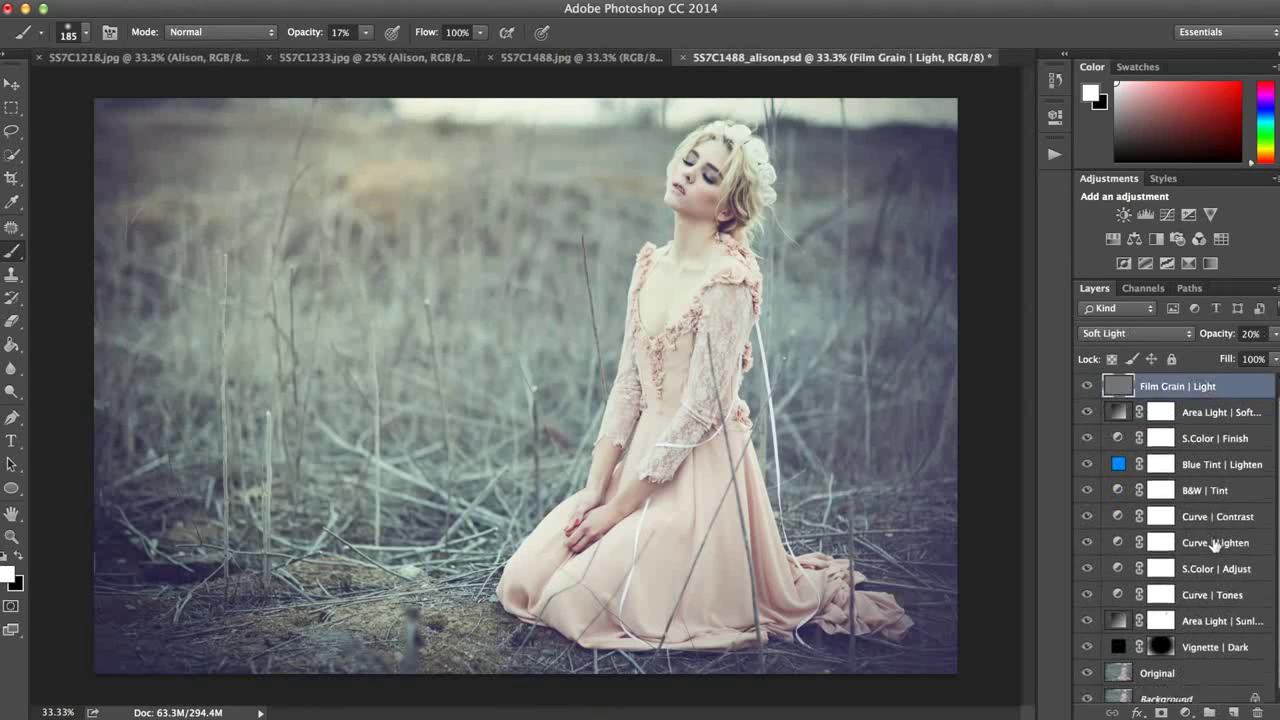
shift+click(1193, 641)
scroll(1192, 383, up, 2)
drag(1163, 415, 1156, 384)
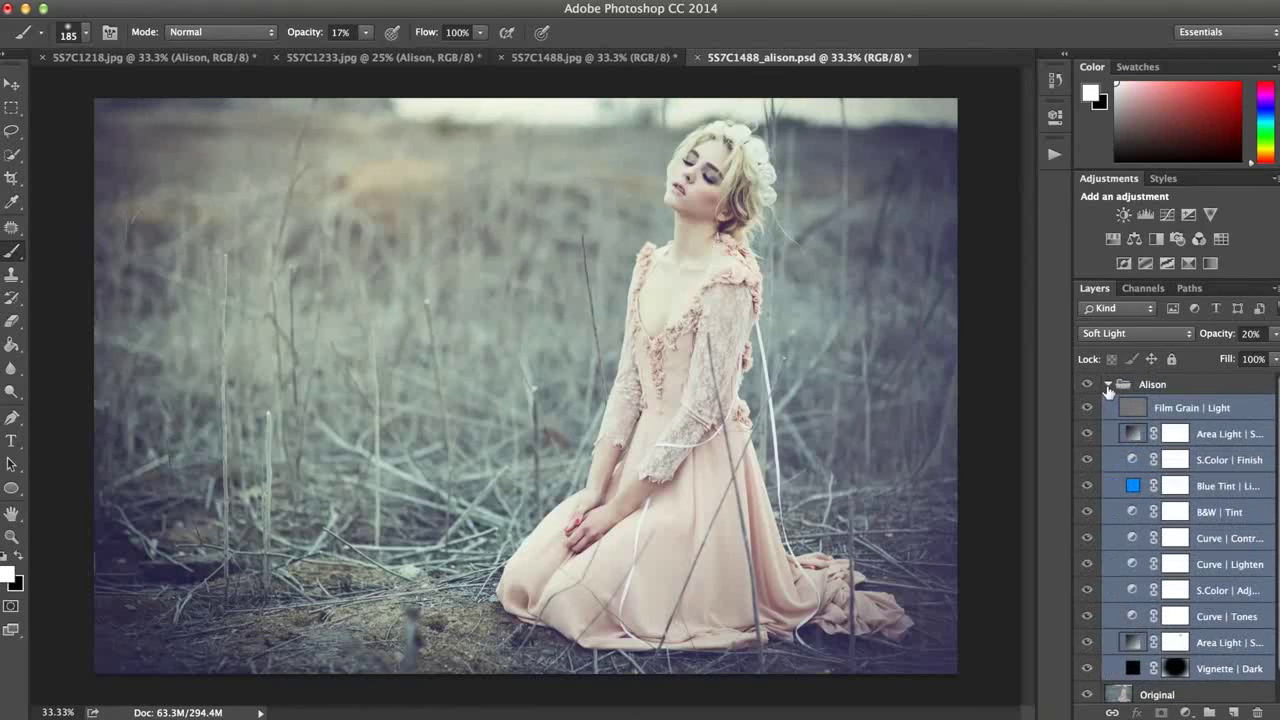
click(1107, 386)
Step: Compare the image with and without the Alison group's complete color grade
click(1086, 387)
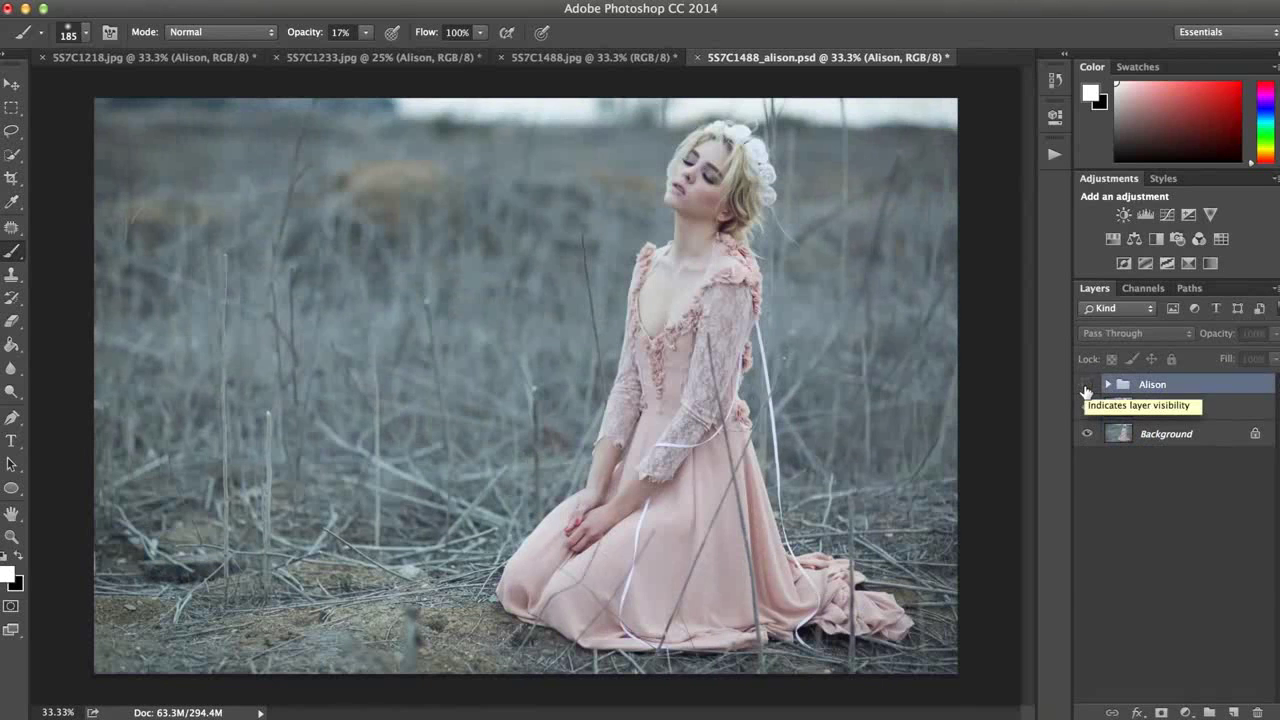
click(1086, 387)
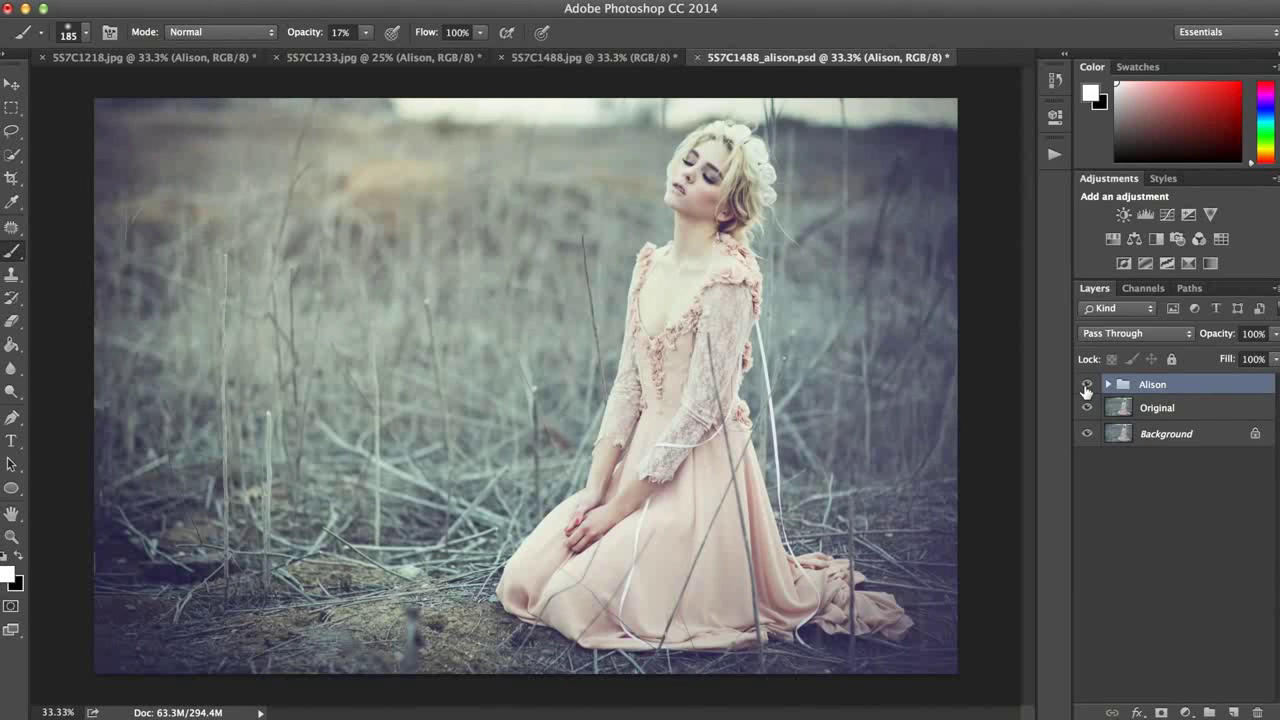
click(1087, 386)
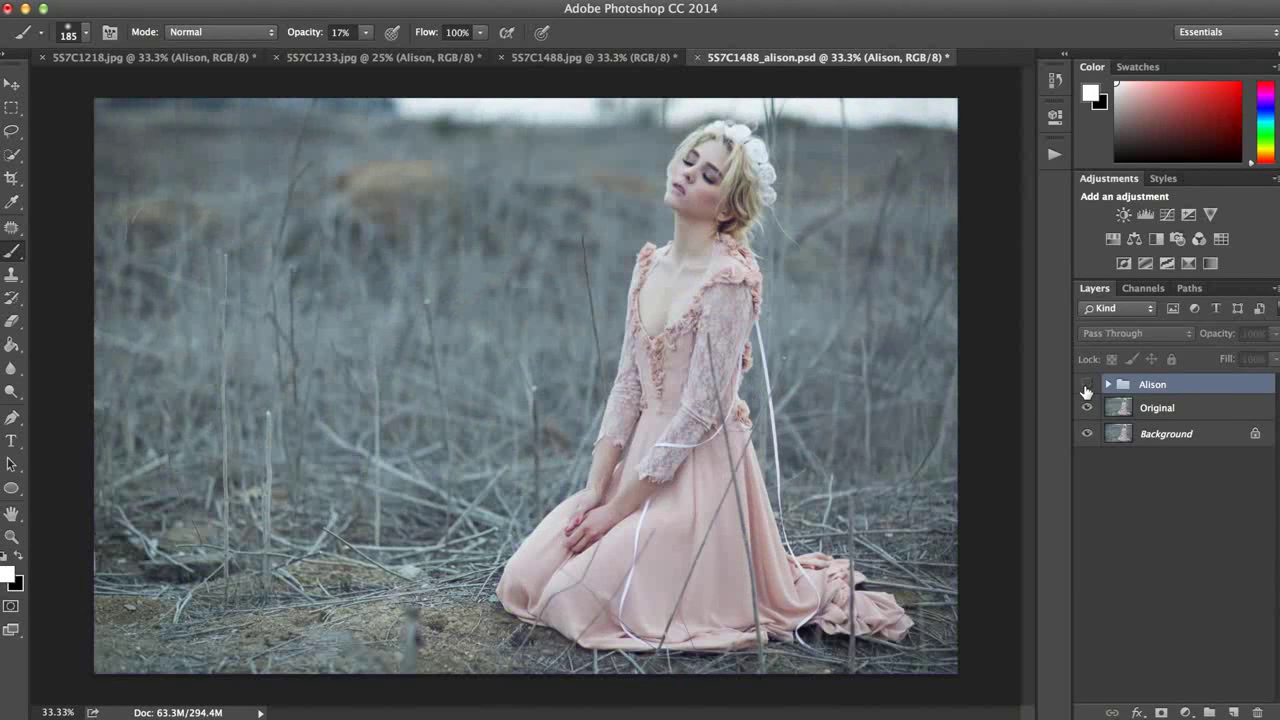